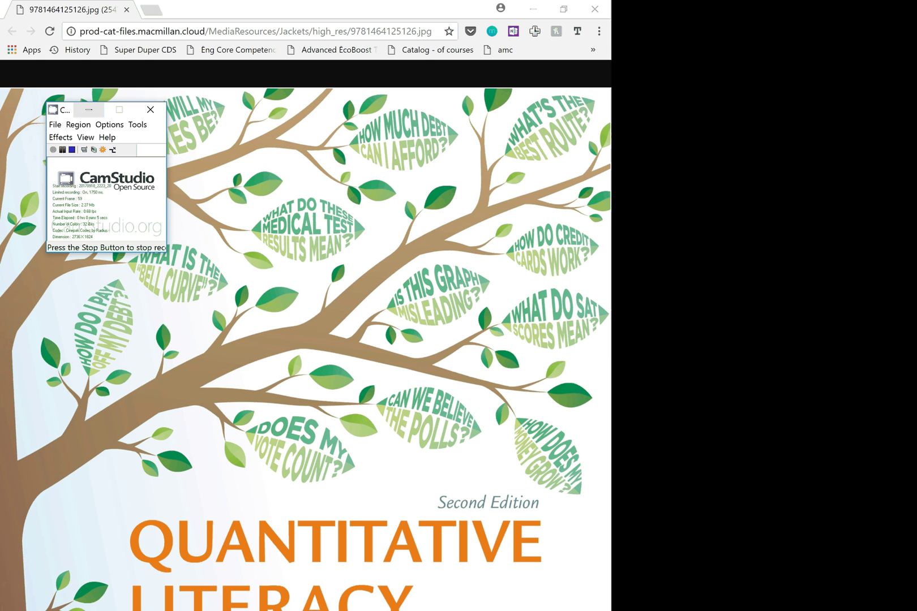
Step: Hide the screen recorder and view the book cover image fitted to the browser window
left_click(89, 110)
left_click(218, 175)
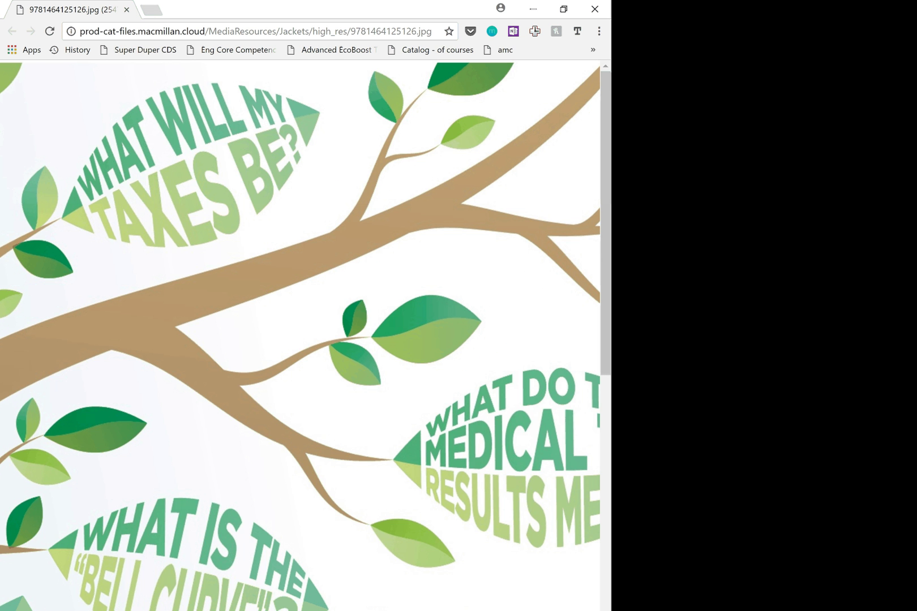
left_click(353, 215)
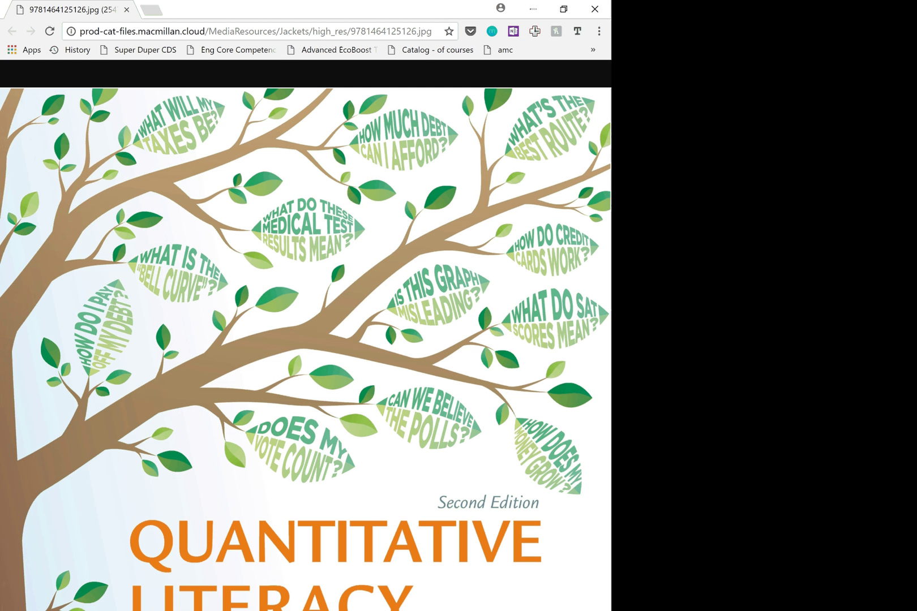
Step: In the chapter 3 practice PDF, move the radial menu button aside and underline 'Chapter 3'
key("alt+Tab")
scroll(322, 305, "up", 1)
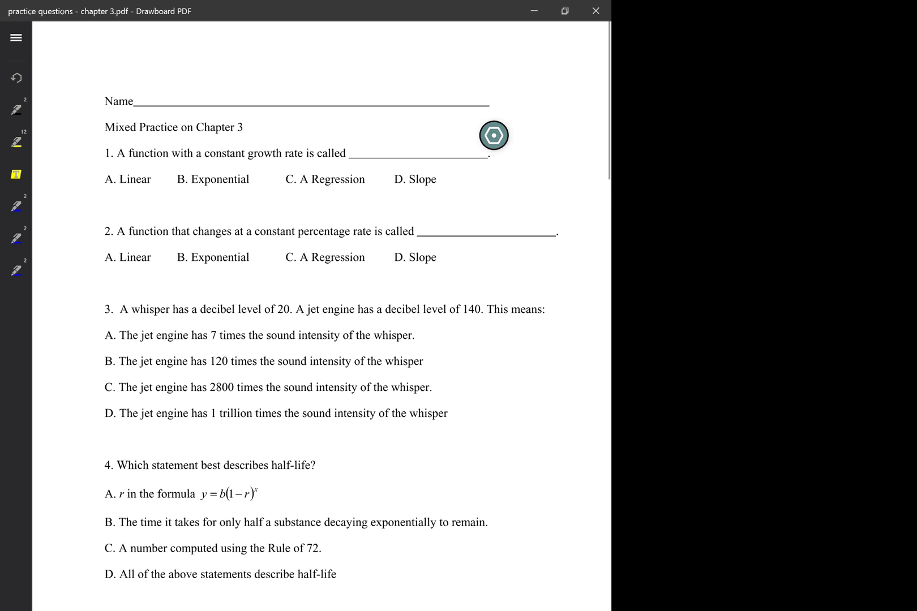
left_click_drag(494, 136, 582, 48)
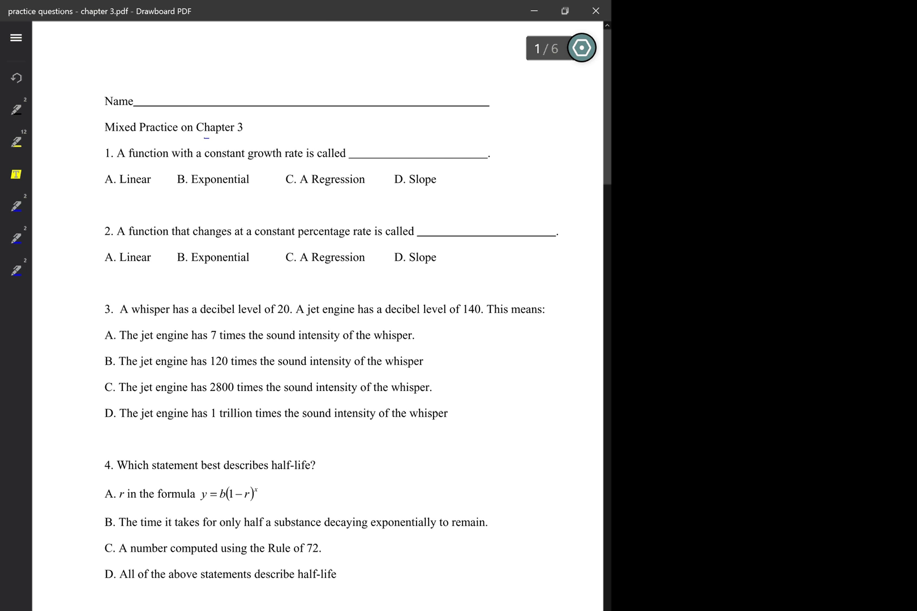
left_click_drag(205, 136, 257, 134)
key("alt+Tab")
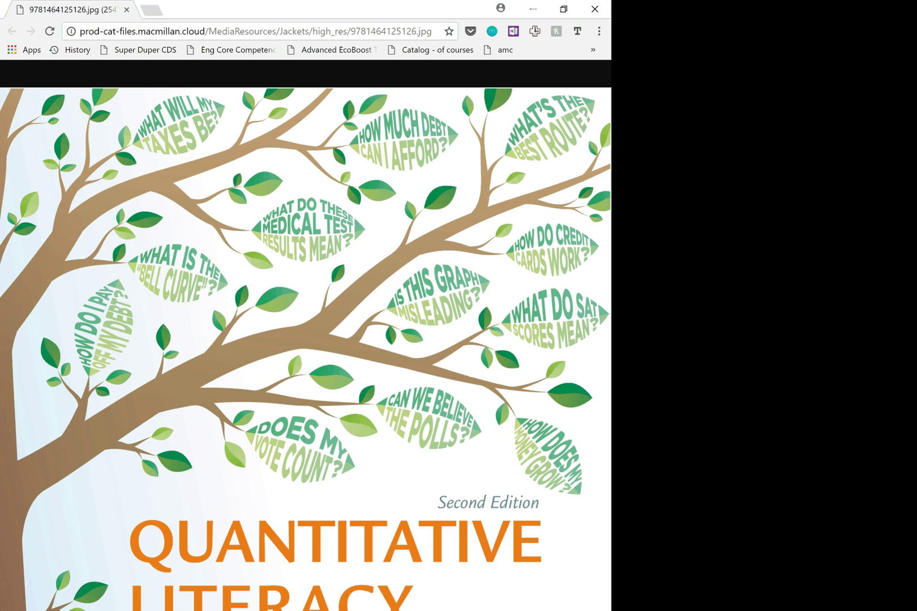
key("alt+Tab")
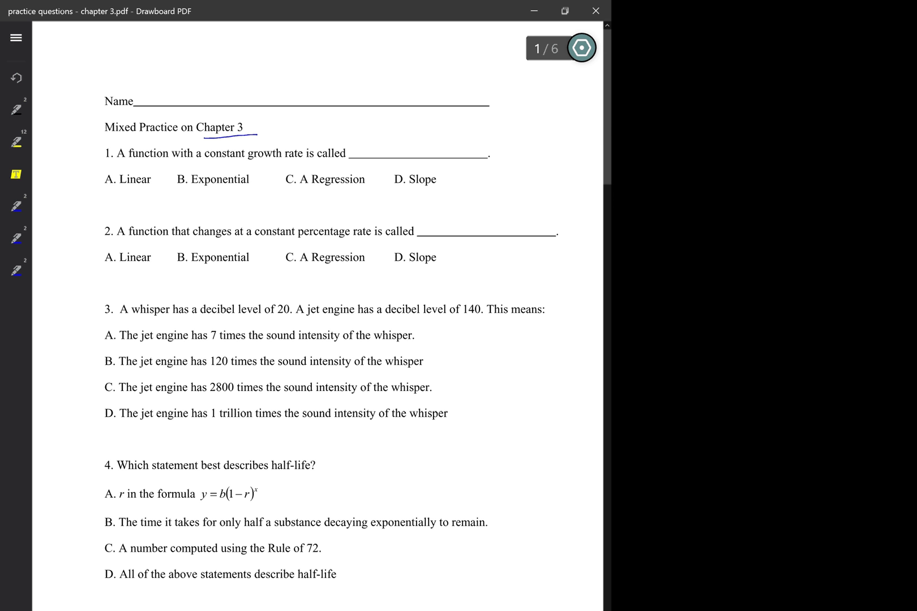
Step: Circle A (Linear), underline 'constant growth rate', and sketch a rising straight-line graph over t
mouse_move(117, 169)
left_mouse_down()
mouse_move(120, 184)
mouse_move(118, 170)
left_mouse_up()
left_click_drag(208, 164, 310, 162)
mouse_move(484, 118)
left_mouse_down()
mouse_move(484, 151)
mouse_move(547, 149)
left_mouse_up()
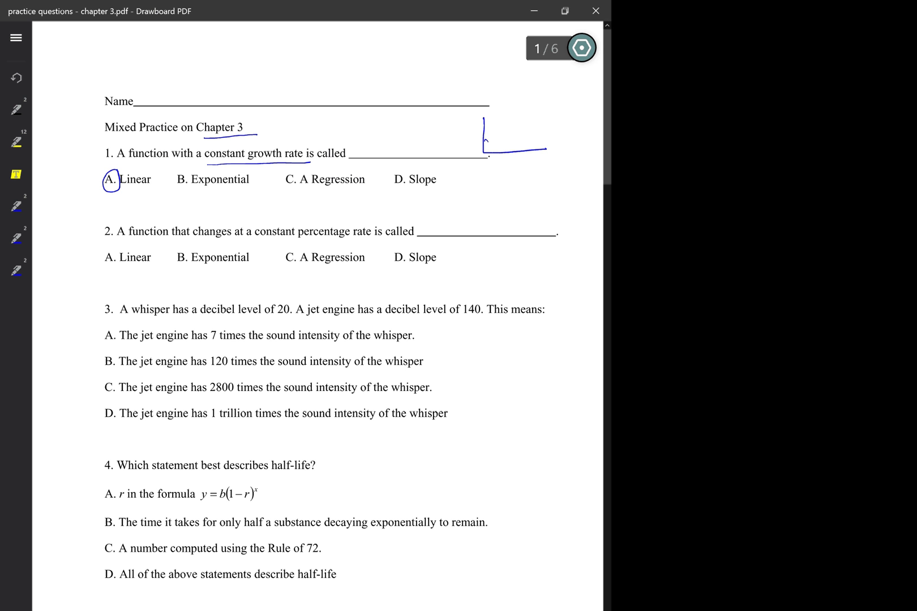
left_click_drag(486, 139, 572, 90)
left_click_drag(547, 150, 570, 158)
mouse_move(484, 90)
left_mouse_down()
mouse_move(486, 120)
mouse_move(494, 87)
left_mouse_up()
mouse_move(504, 151)
left_mouse_down()
mouse_move(505, 159)
mouse_move(506, 151)
left_mouse_up()
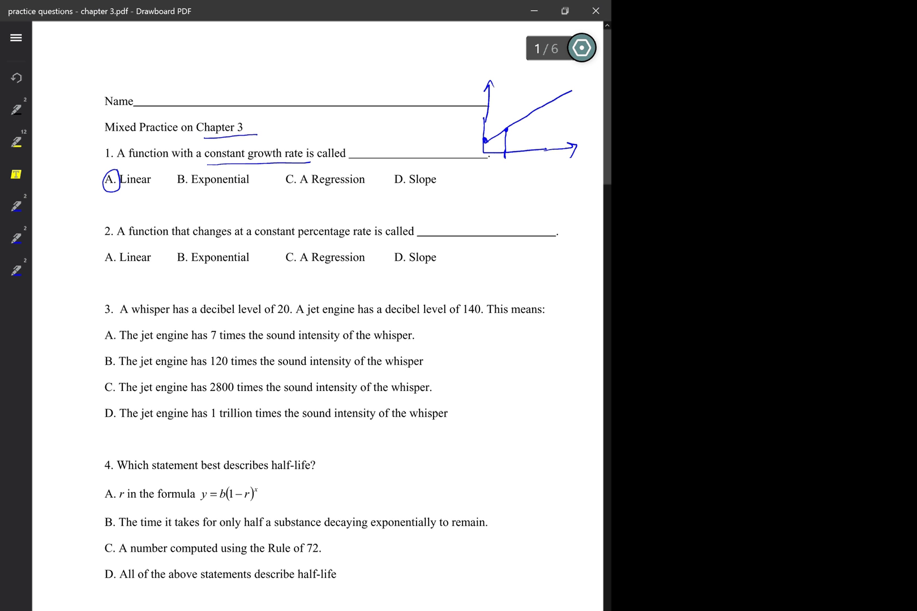
mouse_move(583, 160)
left_mouse_down()
mouse_move(590, 175)
mouse_move(549, 109)
mouse_move(576, 100)
left_mouse_up()
mouse_move(507, 131)
left_mouse_down()
mouse_move(533, 130)
mouse_move(533, 121)
left_mouse_up()
Step: Underline 'constant percentage rate', circle B (Exponential), and draw a two-column table beside question 2
left_click_drag(254, 240, 420, 236)
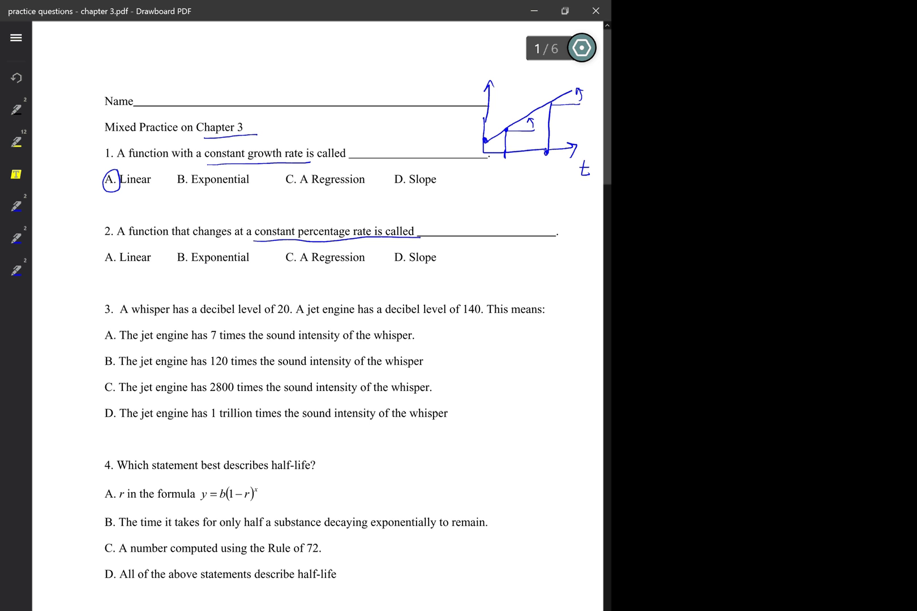
left_click_drag(176, 248, 171, 253)
left_click_drag(490, 211, 493, 272)
left_click_drag(489, 212, 508, 295)
left_click_drag(514, 214, 513, 296)
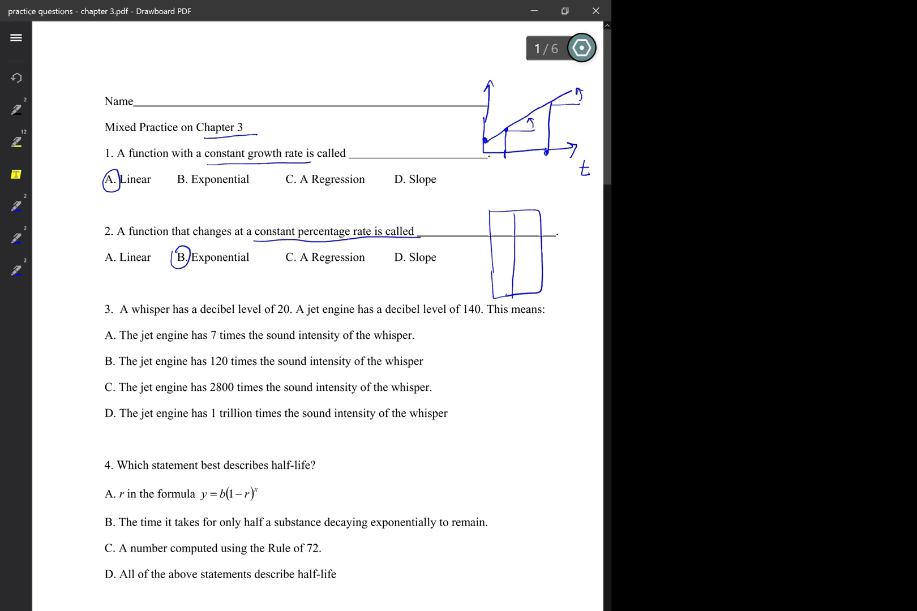
left_click_drag(492, 234, 544, 235)
Step: Head the table t and N and fill in rows 0 → 100 and 1 → 105
mouse_move(497, 191)
left_mouse_down()
mouse_move(496, 205)
mouse_move(534, 189)
left_mouse_up()
left_click_drag(505, 219, 527, 222)
left_click_drag(531, 223, 533, 227)
mouse_move(499, 244)
left_mouse_down()
mouse_move(498, 256)
mouse_move(527, 244)
mouse_move(541, 258)
left_mouse_up()
mouse_move(544, 224)
left_mouse_down()
mouse_move(558, 233)
mouse_move(548, 249)
mouse_move(570, 236)
left_mouse_up()
Step: Draw growth arrows beside the N column, each labelled ×1.05
left_click_drag(569, 226, 563, 236)
mouse_move(572, 227)
left_mouse_down()
mouse_move(574, 236)
mouse_move(583, 229)
left_mouse_up()
left_click_drag(592, 226, 591, 238)
left_click_drag(548, 248, 549, 272)
left_click(571, 270)
mouse_move(568, 262)
left_mouse_down()
mouse_move(566, 271)
mouse_move(579, 261)
left_mouse_up()
left_click_drag(589, 255, 589, 267)
left_click_drag(589, 256, 594, 255)
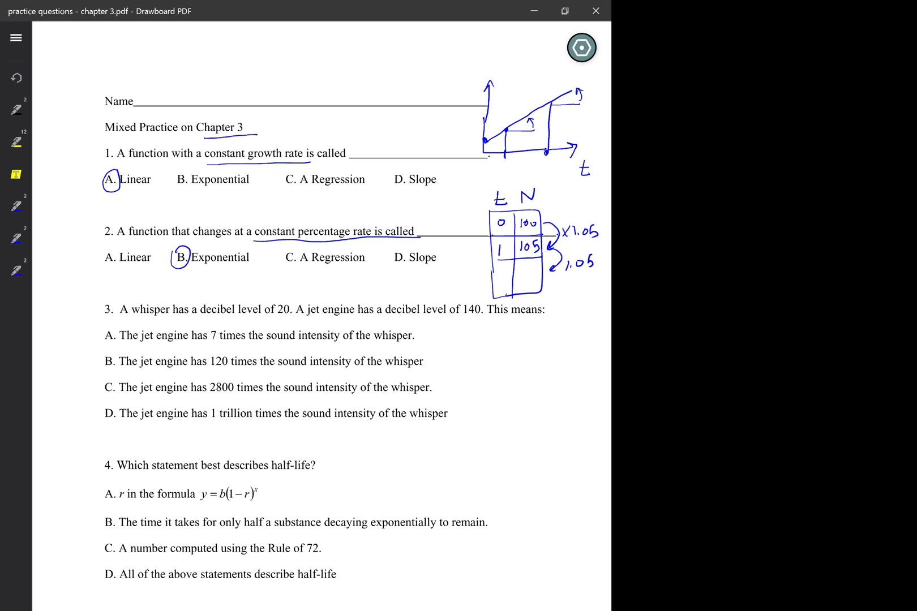
Step: Underline 20 in question 3 and write (dB)₁ = 20 beside it
left_click_drag(272, 319, 295, 320)
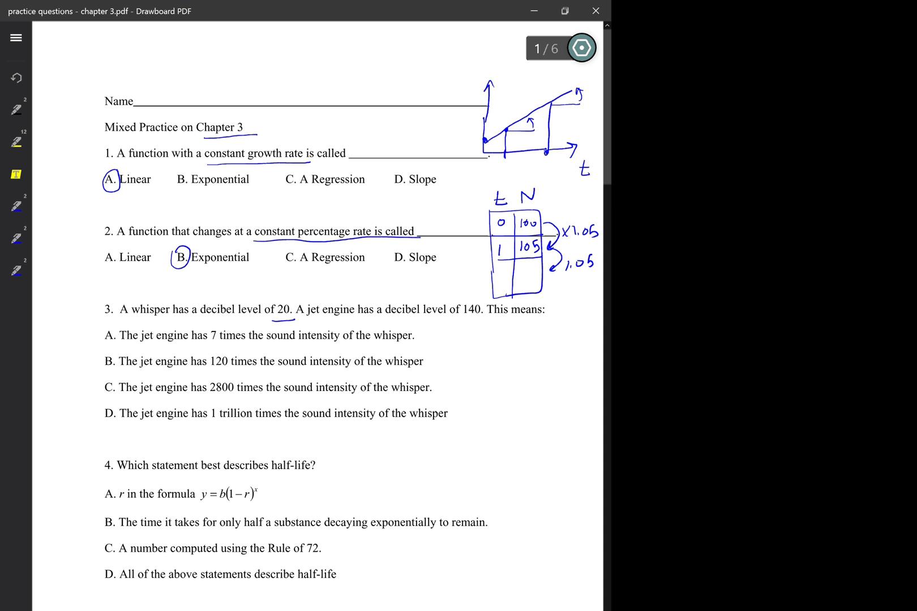
left_click_drag(498, 335, 499, 358)
mouse_move(513, 340)
left_mouse_down()
mouse_move(508, 358)
mouse_move(537, 347)
left_mouse_up()
left_click(527, 350)
left_click_drag(527, 354, 556, 350)
left_click_drag(566, 338, 565, 339)
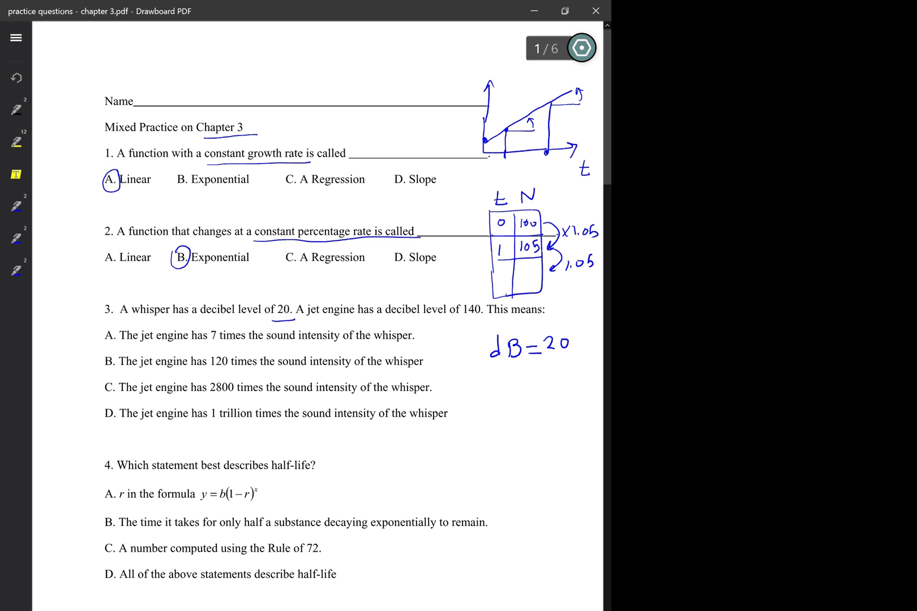
left_click_drag(492, 333, 487, 364)
left_click_drag(519, 331, 528, 373)
Step: Write (dB)₂ = 140 below the first decibel note
left_click_drag(492, 390, 493, 400)
left_click_drag(502, 399, 487, 397)
left_click_drag(505, 388, 506, 399)
mouse_move(514, 380)
left_mouse_down()
mouse_move(516, 399)
mouse_move(531, 404)
mouse_move(548, 389)
left_mouse_up()
left_click_drag(542, 395, 549, 394)
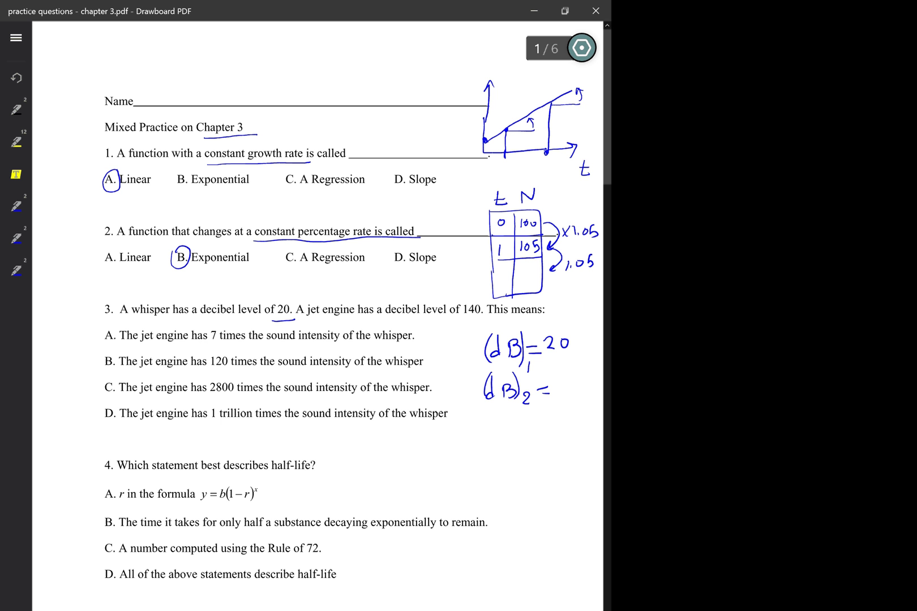
left_click_drag(559, 375, 559, 390)
left_click_drag(566, 375, 575, 385)
mouse_move(573, 376)
left_mouse_down()
mouse_move(574, 393)
mouse_move(589, 379)
left_mouse_up()
Step: Underline 'jet engine' and 'whisper' in answer A
left_click_drag(140, 346, 179, 347)
left_click_drag(373, 344, 416, 346)
left_click(16, 206)
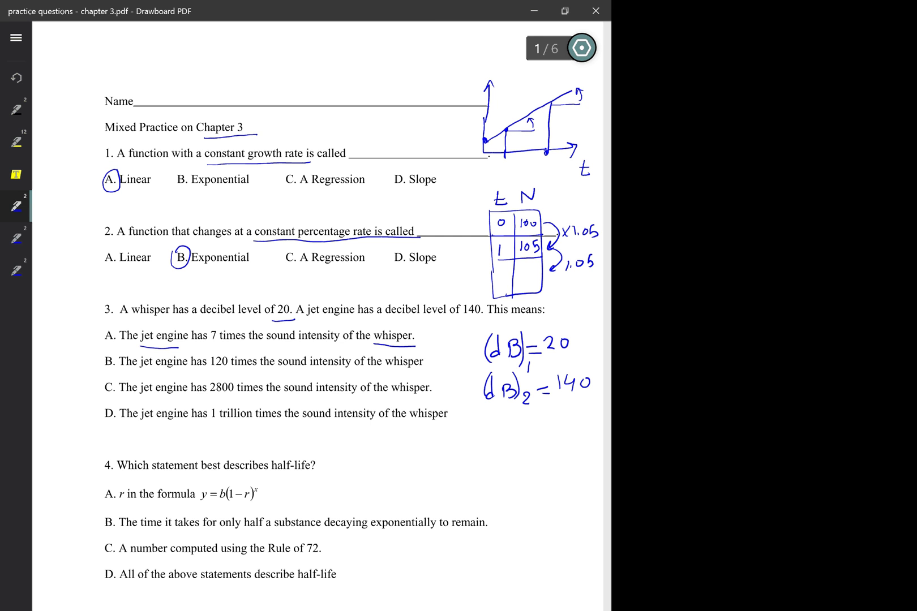
Step: Move the radial menu onto the page and set the second pen's colour to red
left_click(581, 47)
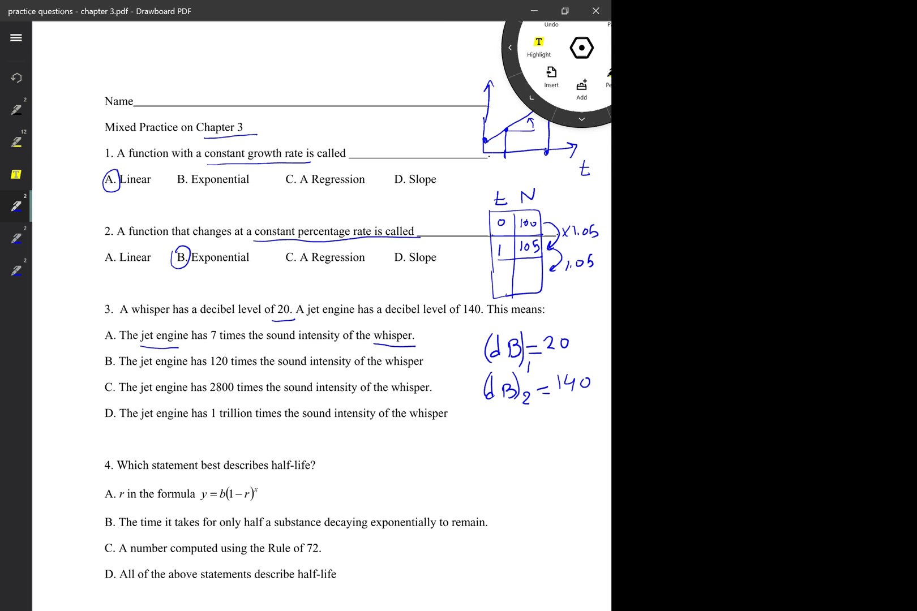
left_click_drag(581, 47, 508, 79)
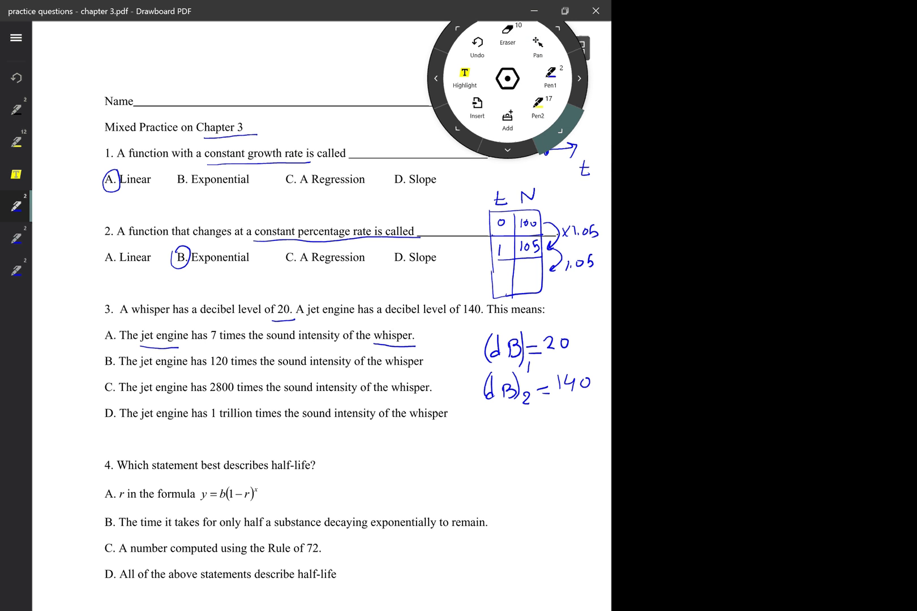
left_click(560, 131)
left_click(464, 79)
left_click(508, 79)
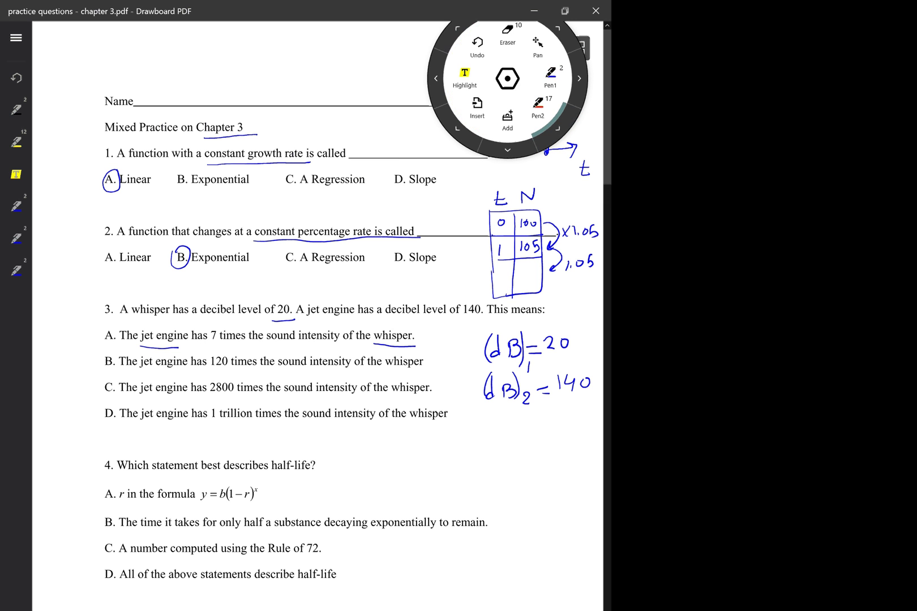
left_click(508, 78)
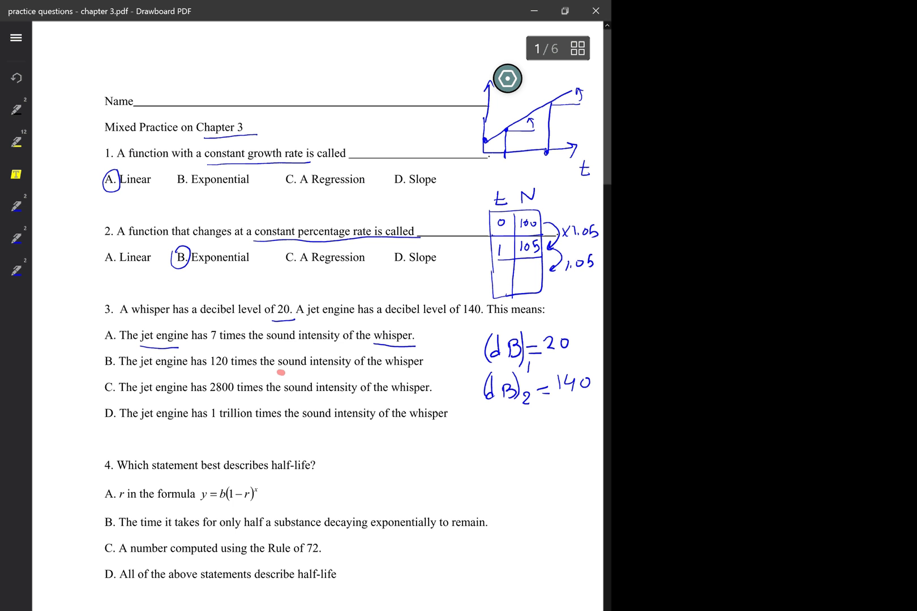
Step: Highlight 'sound intensity' in answer B and park the menu button at the top-left
mouse_move(280, 373)
left_mouse_down()
mouse_move(356, 352)
mouse_move(272, 361)
mouse_move(277, 375)
left_mouse_up()
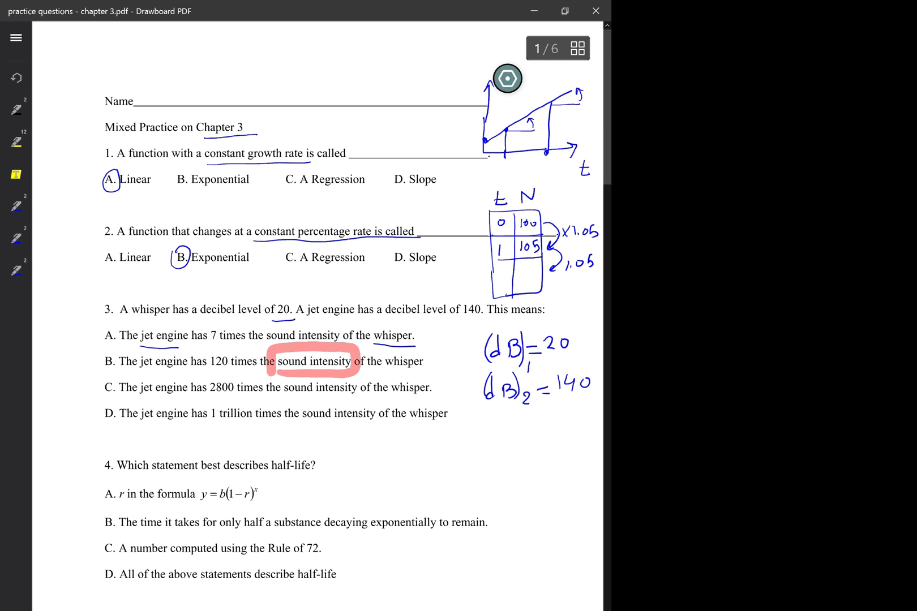
left_click(507, 78)
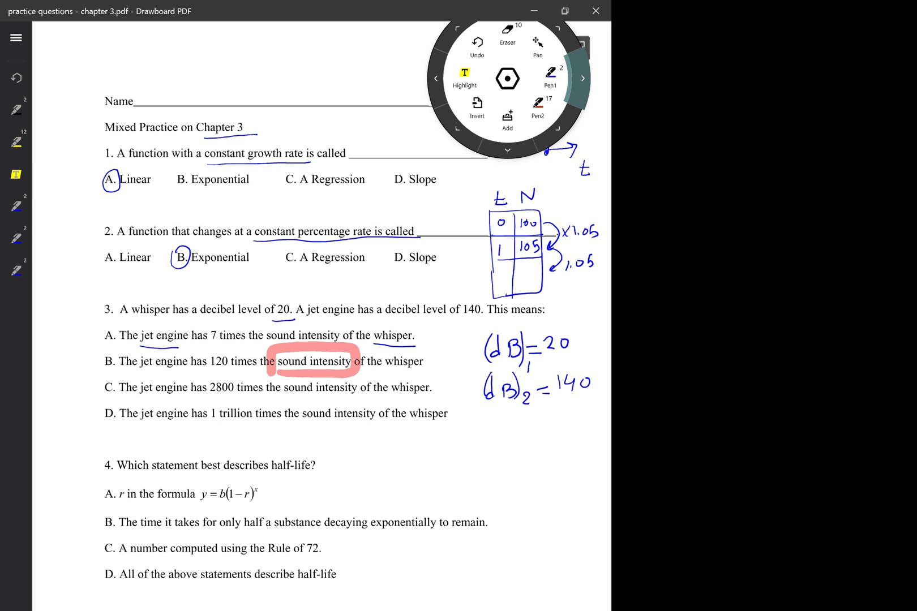
left_click(507, 78)
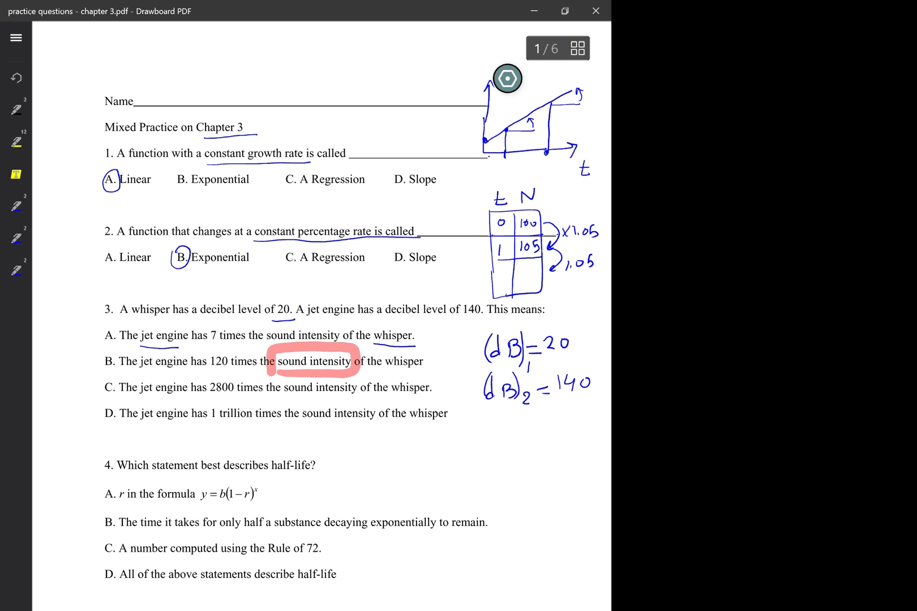
left_click_drag(507, 78, 43, 52)
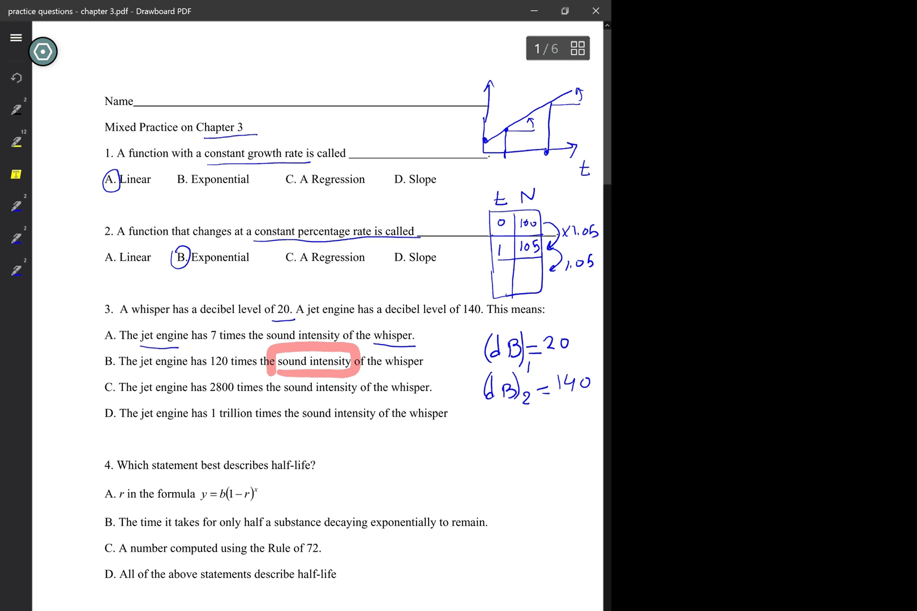
Step: Handwrite 'Relative Intensity' below question 3's decibel notes
mouse_move(379, 430)
left_mouse_down()
mouse_move(378, 450)
mouse_move(390, 448)
left_mouse_up()
left_click_drag(394, 442, 406, 445)
left_click_drag(418, 439, 420, 445)
mouse_move(425, 429)
left_mouse_down()
mouse_move(428, 444)
mouse_move(433, 437)
left_mouse_up()
left_click_drag(435, 438, 445, 446)
left_click_drag(445, 443, 451, 446)
left_click_drag(478, 428, 480, 445)
left_click_drag(475, 445, 498, 447)
left_click_drag(503, 428, 504, 445)
left_click(513, 437)
left_click_drag(500, 437, 515, 445)
left_click_drag(517, 437, 525, 445)
left_click_drag(533, 437, 527, 445)
left_click(536, 436)
left_click_drag(536, 441, 546, 445)
left_click_drag(541, 435, 548, 436)
left_click_drag(548, 437, 545, 461)
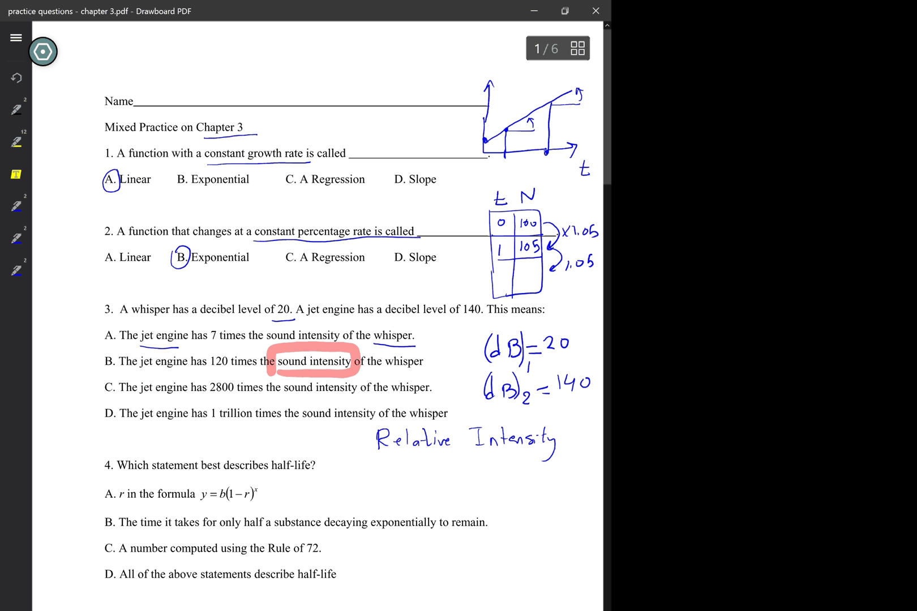
Step: Continue the formula with '= 1.26' and begin the dB exponent
left_click_drag(419, 469, 437, 469)
left_click_drag(422, 477, 476, 486)
left_click(482, 484)
left_click_drag(491, 470, 500, 486)
mouse_move(515, 467)
left_mouse_down()
mouse_move(507, 479)
mouse_move(539, 468)
left_mouse_up()
mouse_move(548, 466)
left_mouse_down()
mouse_move(552, 453)
mouse_move(549, 469)
left_mouse_up()
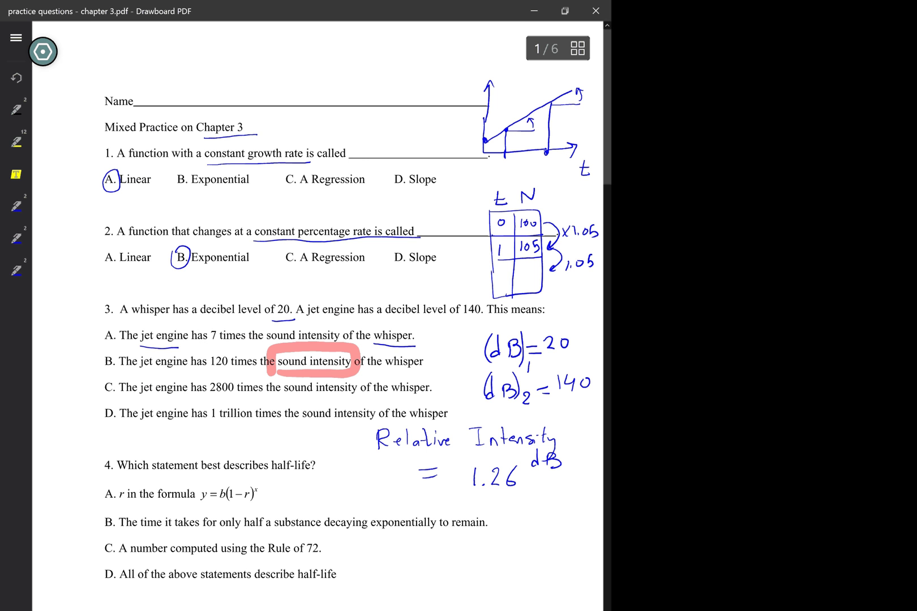
Step: Zoom in below option D of question 3 and erase the stray handwritten stroke
scroll(263, 516, "up", 2)
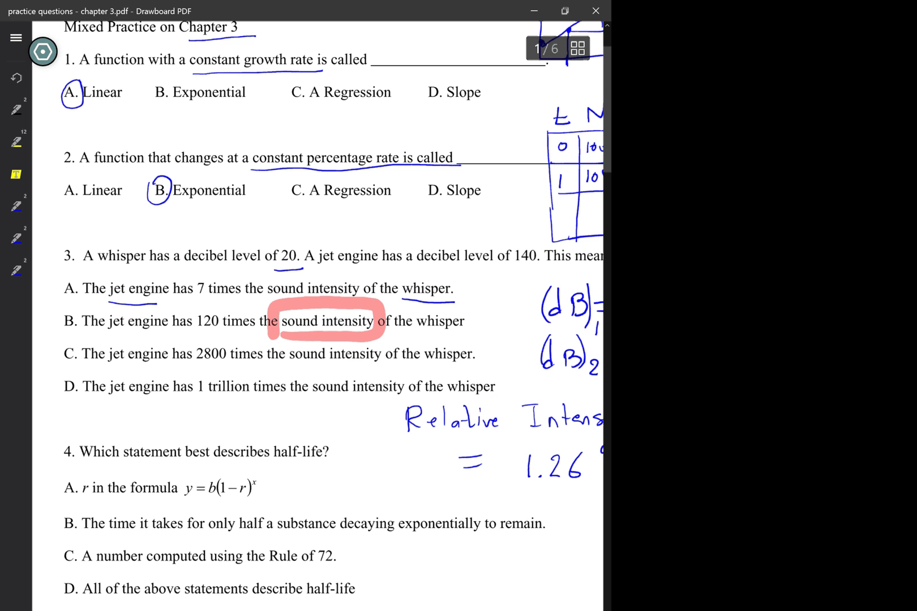
scroll(262, 517, "up", 2)
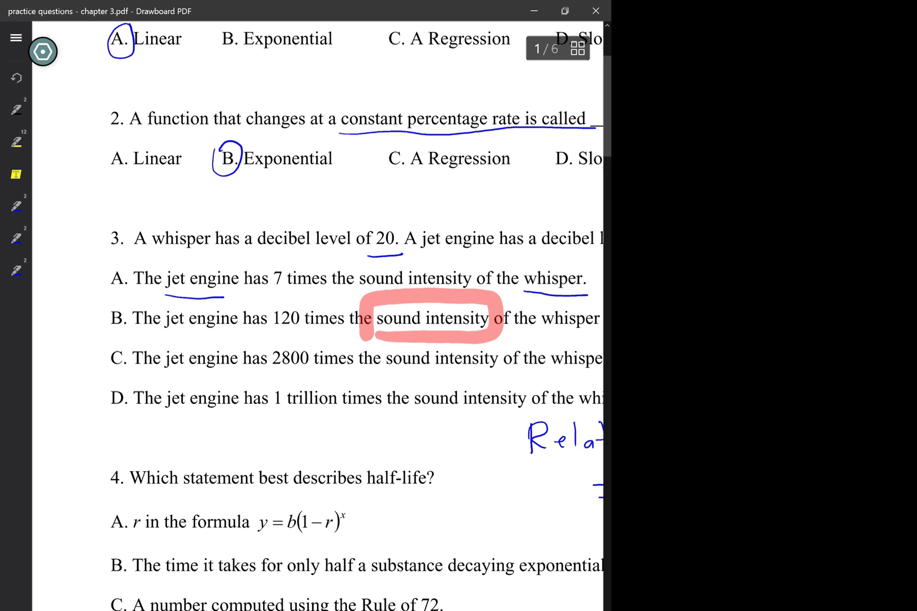
left_click_drag(125, 428, 126, 434)
scroll(317, 317, "down", 4)
scroll(107, 334, "up", 5)
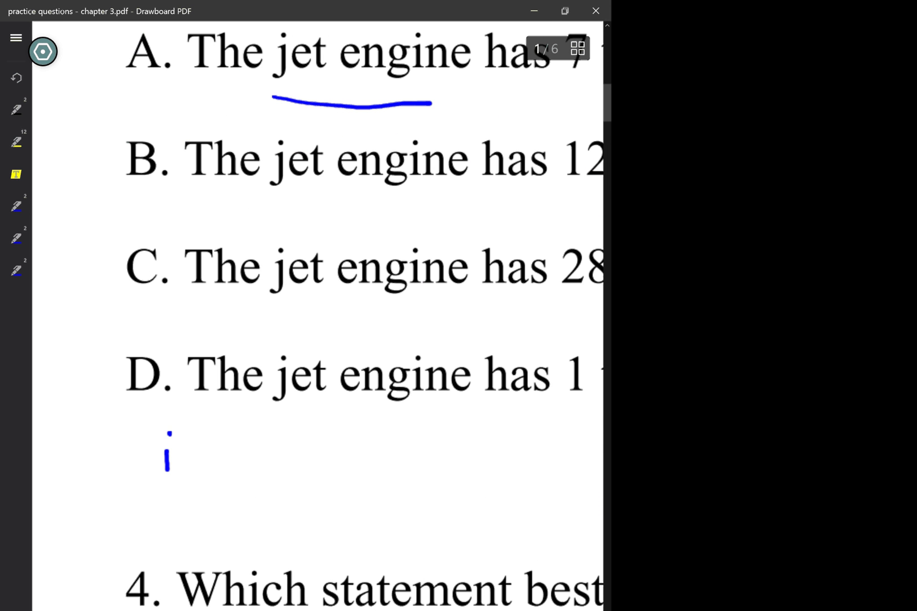
mouse_move(170, 433)
left_mouse_down()
mouse_move(167, 470)
mouse_move(132, 472)
mouse_move(146, 471)
left_mouse_up()
scroll(88, 368, "up", 2)
Step: Write 'if the decibel is increased by t' in blue ink below option D
left_click(133, 452)
mouse_move(143, 456)
left_mouse_down()
mouse_move(196, 470)
mouse_move(195, 460)
left_mouse_up()
left_click_drag(200, 446, 235, 472)
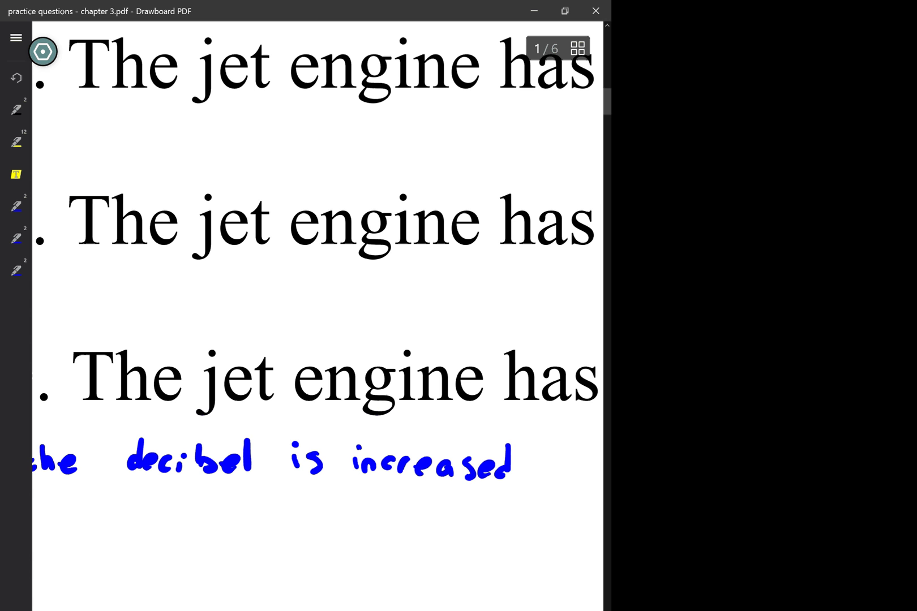
scroll(318, 317, "down", 5)
left_click_drag(407, 491, 406, 516)
left_click_drag(423, 507, 432, 516)
left_click_drag(436, 507, 422, 536)
left_click_drag(479, 489, 491, 517)
left_click_drag(474, 502, 489, 499)
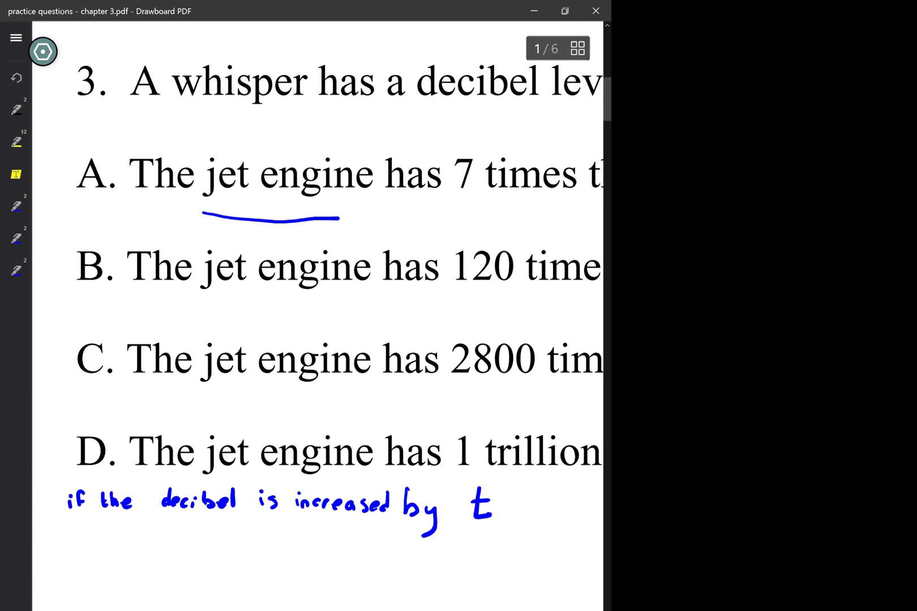
Step: Continue the note on a new line with 'the Relative'
scroll(318, 317, "left", 2)
left_click_drag(187, 525, 189, 558)
mouse_move(179, 540)
left_mouse_down()
mouse_move(196, 538)
mouse_move(219, 555)
left_mouse_up()
left_click_drag(227, 548, 241, 556)
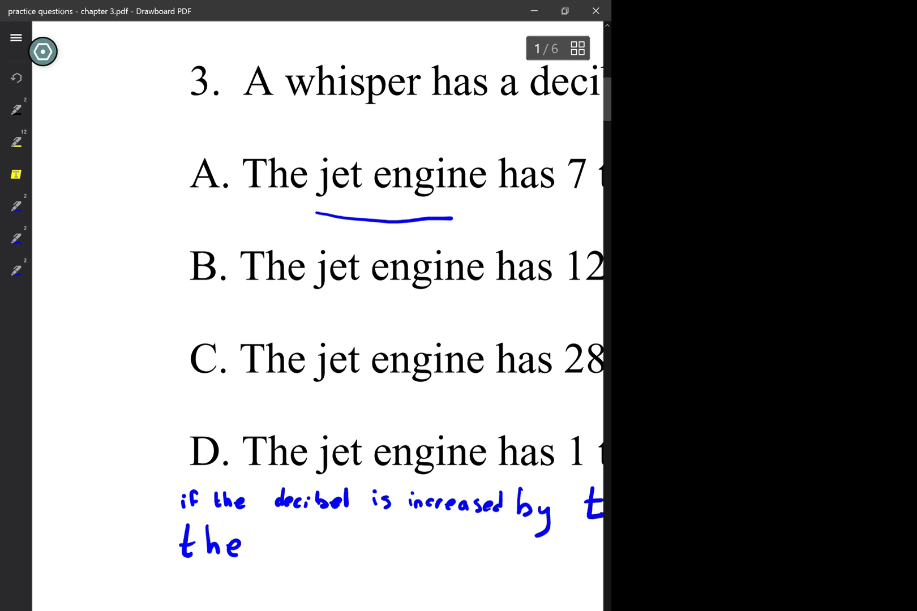
left_click_drag(293, 538, 290, 557)
left_click_drag(287, 535, 310, 557)
left_click_drag(315, 549, 335, 561)
mouse_move(354, 547)
left_mouse_down()
mouse_move(356, 563)
mouse_move(366, 564)
left_mouse_up()
left_click_drag(362, 547, 375, 544)
mouse_move(380, 550)
left_mouse_down()
mouse_move(382, 558)
mouse_move(404, 545)
left_mouse_up()
left_click_drag(406, 553, 418, 560)
Step: Write 'Intensity' after 'Relative' on the second line
scroll(317, 317, "right", 2)
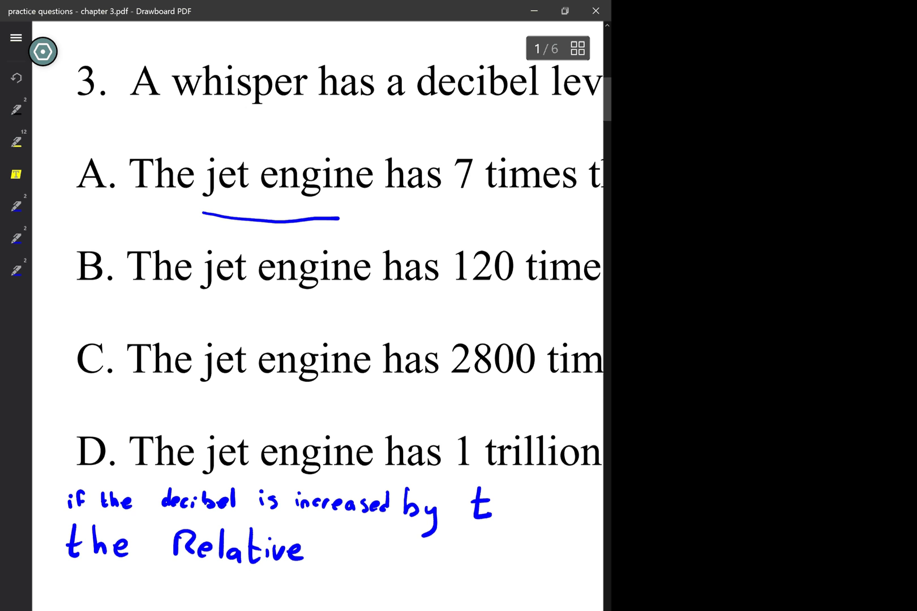
left_click_drag(333, 534, 347, 532)
left_click_drag(340, 533, 338, 562)
left_click_drag(332, 563, 368, 565)
left_click_drag(378, 535, 382, 565)
left_click_drag(374, 550, 389, 549)
left_click_drag(399, 557, 407, 566)
left_click_drag(410, 552, 422, 566)
mouse_move(443, 552)
left_mouse_down()
mouse_move(428, 570)
mouse_move(451, 568)
left_mouse_up()
left_click_drag(467, 537, 471, 566)
left_click_drag(461, 552, 490, 562)
Step: Finish the note on a third line with 'increases by 1.26^t'
scroll(317, 317, "left", 4)
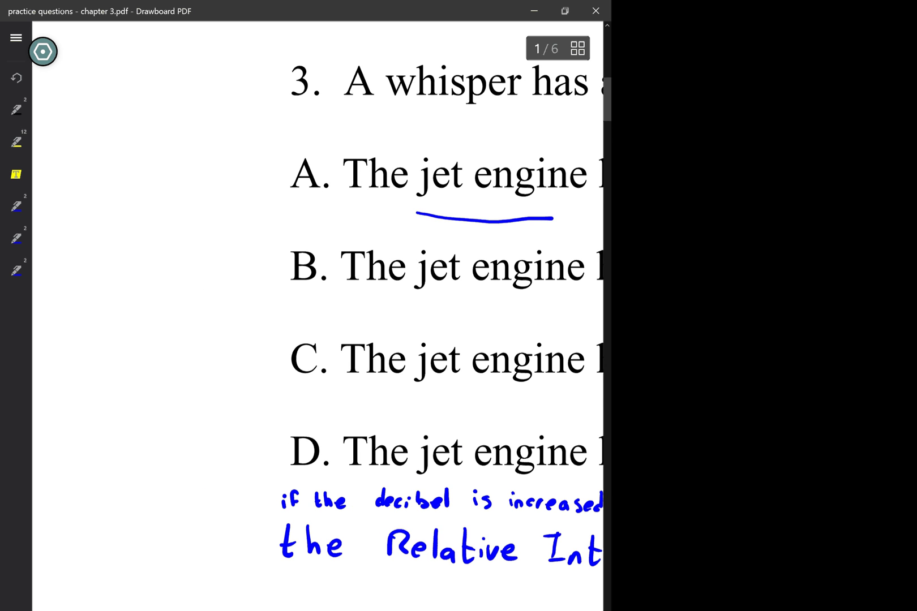
left_click(290, 576)
mouse_move(285, 587)
left_mouse_down()
mouse_move(286, 601)
mouse_move(306, 606)
left_mouse_up()
mouse_move(327, 590)
left_mouse_down()
mouse_move(328, 603)
mouse_move(342, 589)
left_mouse_up()
left_click_drag(347, 598, 359, 605)
mouse_move(371, 595)
left_mouse_down()
mouse_move(371, 606)
mouse_move(384, 608)
left_mouse_up()
left_click_drag(400, 599, 418, 607)
scroll(317, 317, "right", 5)
scroll(317, 317, "left", 1)
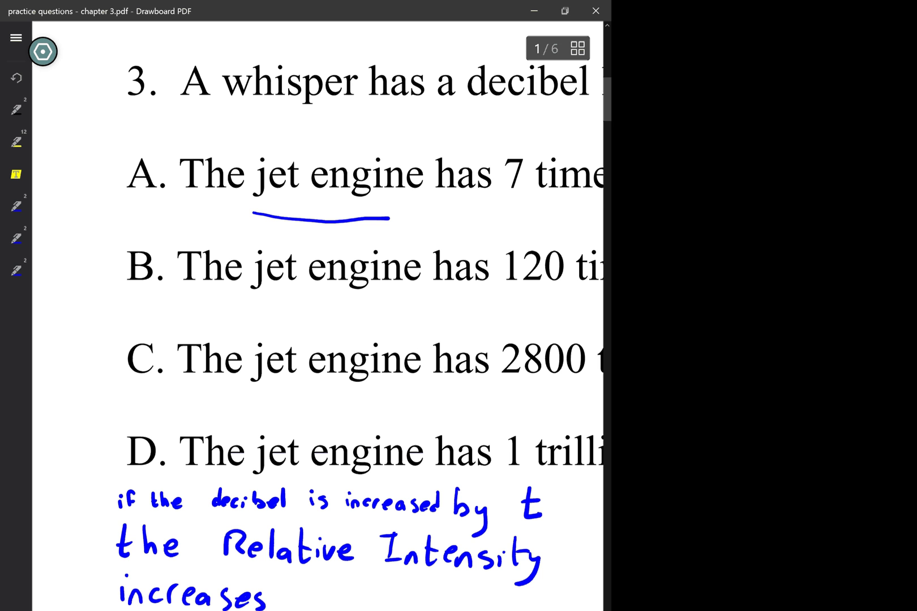
left_click_drag(314, 580, 328, 609)
left_click_drag(335, 599, 395, 610)
left_click_drag(421, 604, 447, 610)
mouse_move(473, 575)
left_mouse_down()
mouse_move(477, 602)
mouse_move(490, 594)
left_mouse_up()
left_click_drag(466, 590, 488, 586)
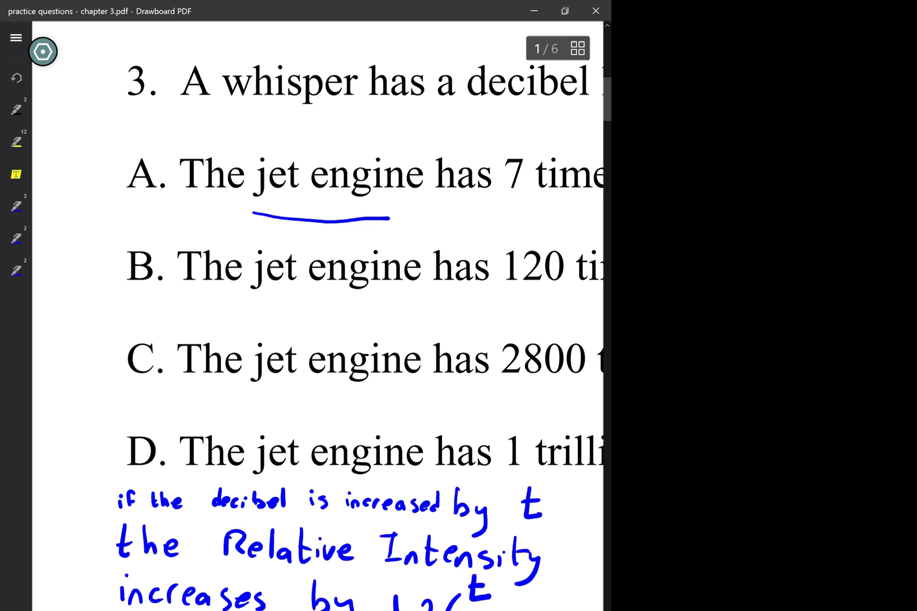
Step: Draw a brace grouping the two decibel levels and write 't =' beside it
scroll(317, 317, "down", 3)
scroll(317, 317, "down", 3)
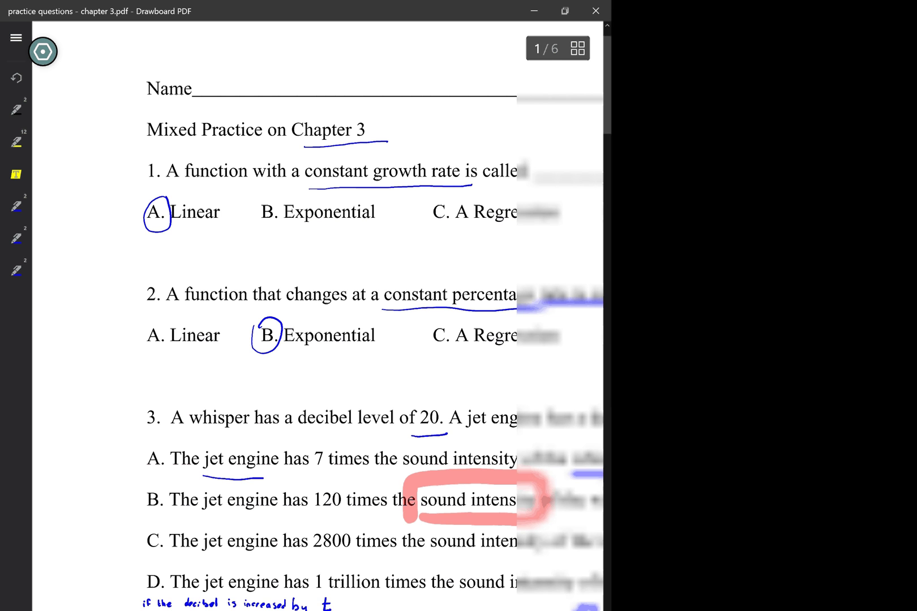
scroll(317, 317, "right", 1)
scroll(317, 317, "right", 3)
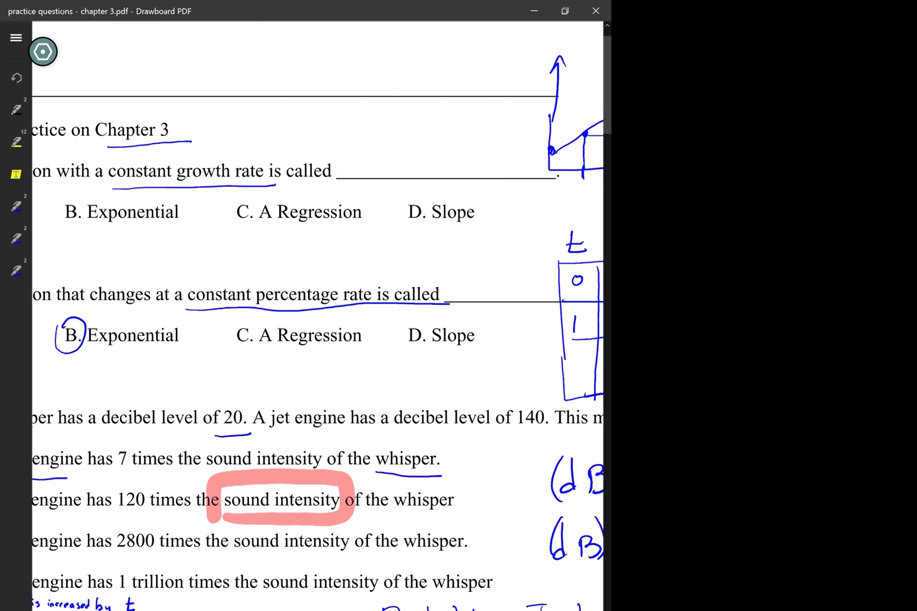
scroll(317, 317, "right", 4)
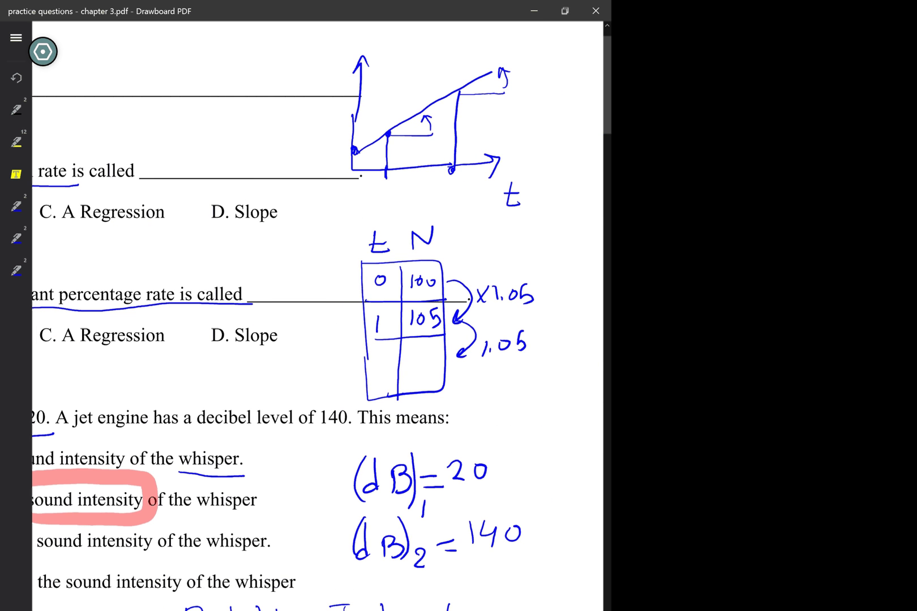
mouse_move(514, 468)
left_mouse_down()
mouse_move(537, 466)
mouse_move(531, 552)
left_mouse_up()
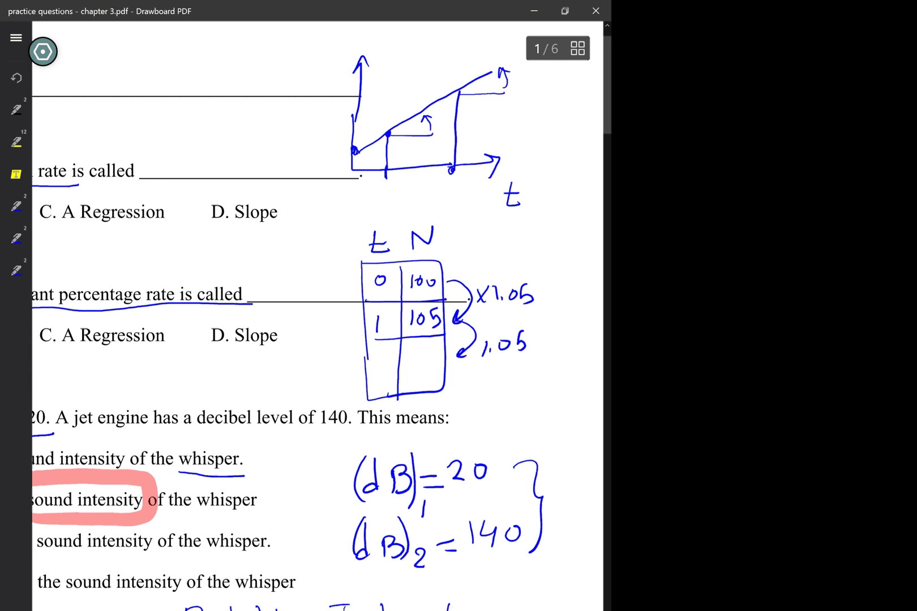
mouse_move(557, 478)
left_mouse_down()
mouse_move(565, 495)
mouse_move(563, 486)
left_mouse_up()
left_click_drag(572, 488, 584, 487)
mouse_move(572, 495)
left_mouse_down()
mouse_move(585, 495)
mouse_move(555, 525)
left_mouse_up()
Step: Write 140 − 20 = 120 under 't =' and box the result 120
left_click_drag(563, 511, 572, 522)
left_click_drag(568, 512, 570, 530)
left_click_drag(578, 512, 578, 518)
left_click(560, 542)
mouse_move(583, 534)
left_mouse_down()
mouse_move(591, 533)
mouse_move(568, 554)
left_mouse_up()
left_click_drag(577, 542, 545, 584)
left_click(555, 577)
left_click_drag(572, 566, 588, 558)
left_click_drag(554, 572, 565, 584)
left_click_drag(570, 573, 586, 558)
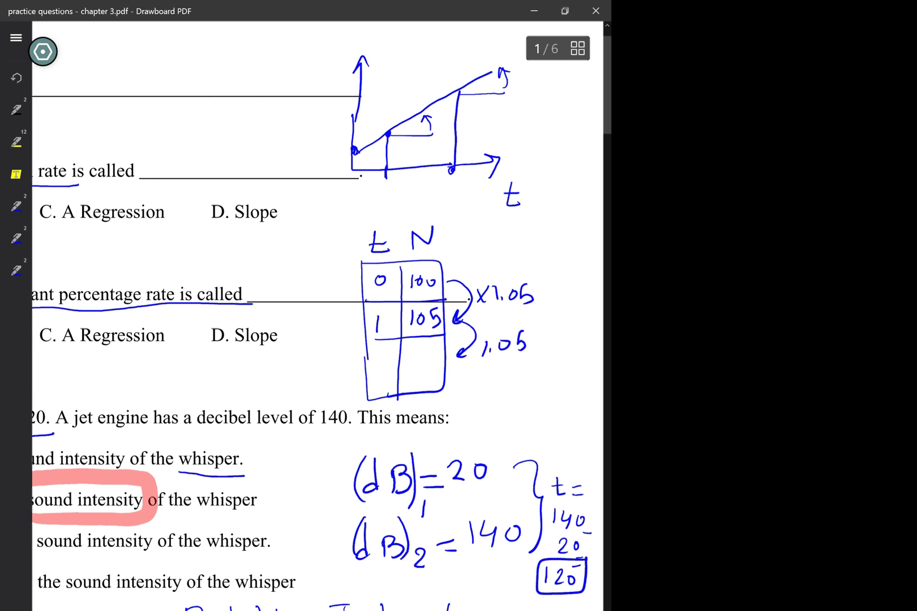
Step: Draw a brace after the handwritten rule and begin the ratio (Rel.Int)2/(Rel.Int)1
scroll(318, 316, "right", 1)
scroll(318, 316, "left", 1)
scroll(318, 316, "left", 6)
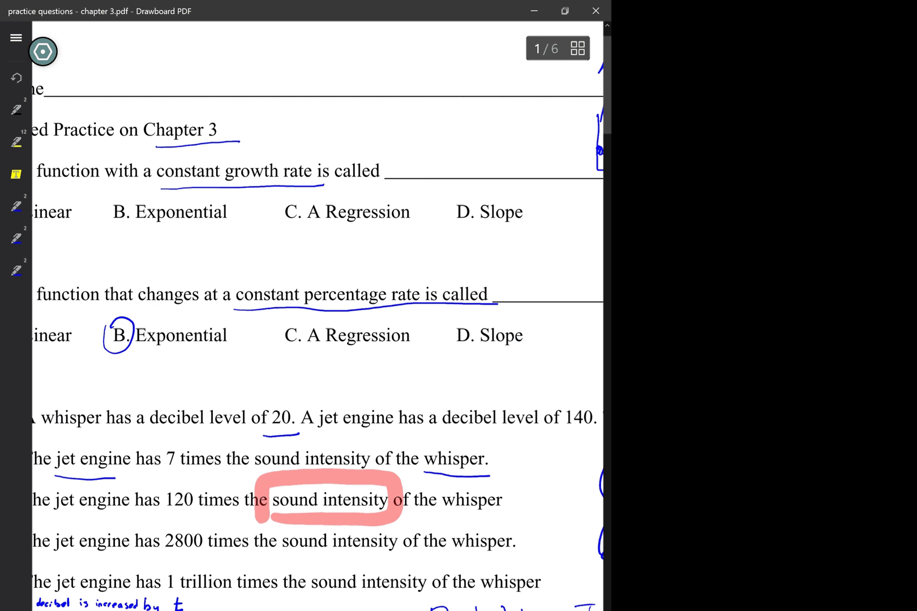
scroll(317, 317, "right", 1)
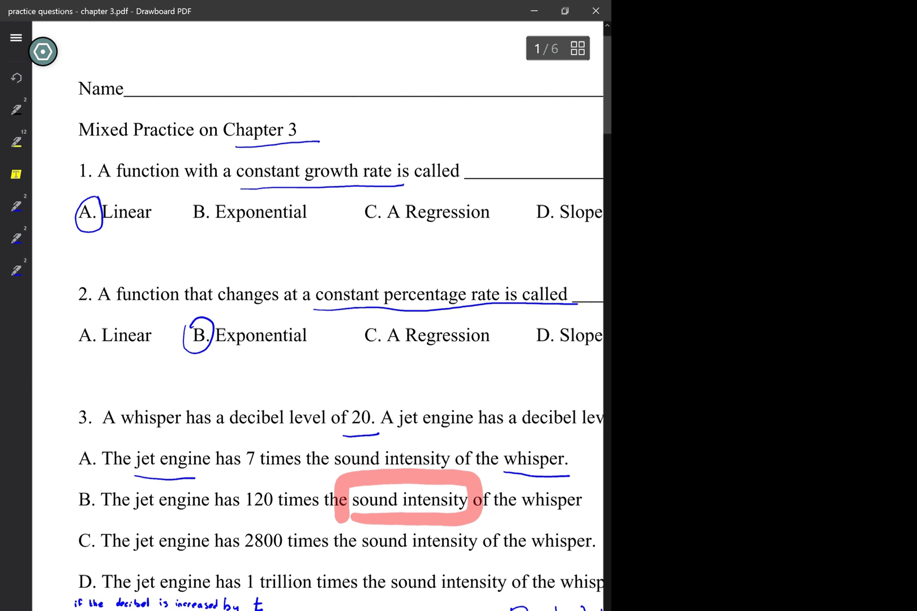
left_click_drag(271, 601, 277, 610)
left_click_drag(310, 601, 305, 610)
Step: Complete the ratio as 1.26^120 and erase the earlier Relative Intensity note
scroll(317, 317, "right", 3)
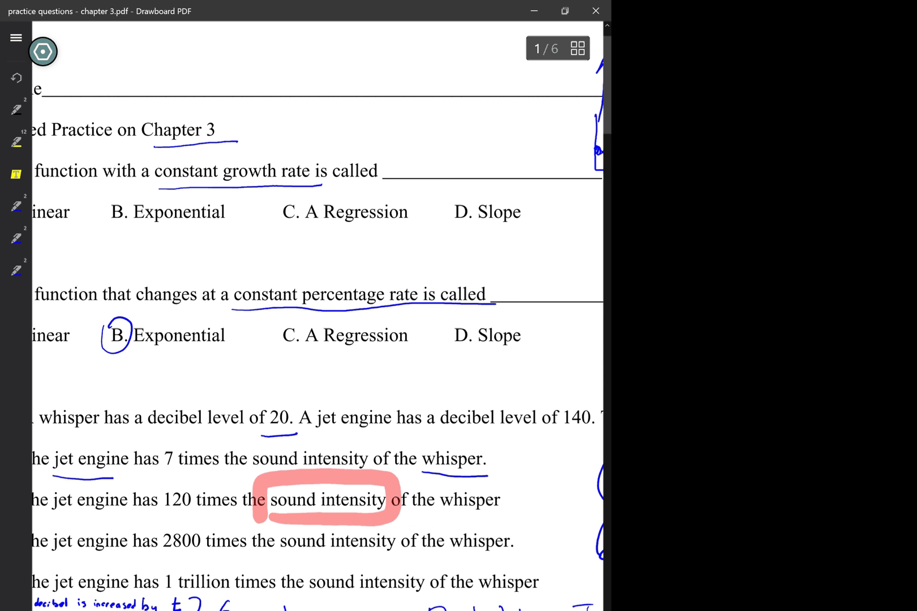
scroll(317, 317, "right", 1)
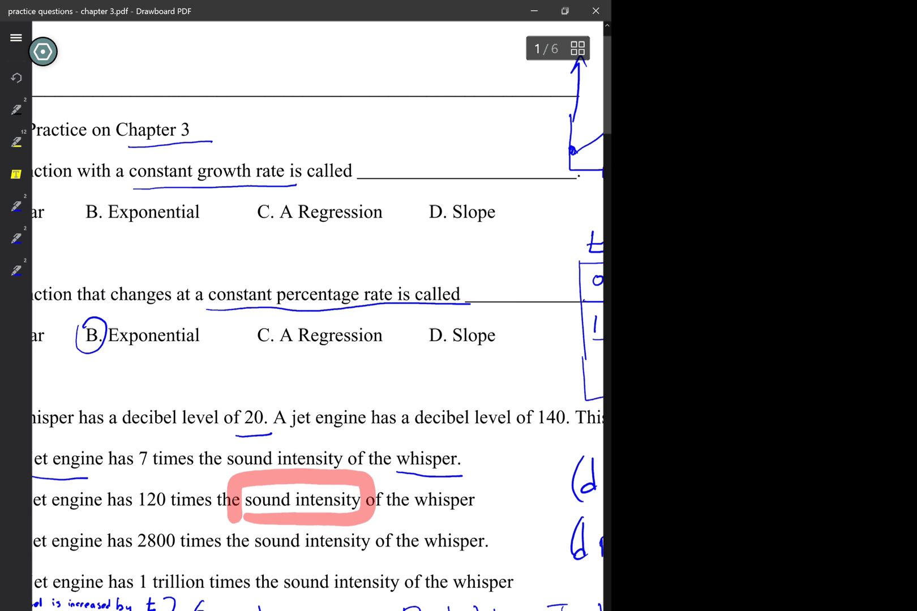
scroll(317, 317, "right", 2)
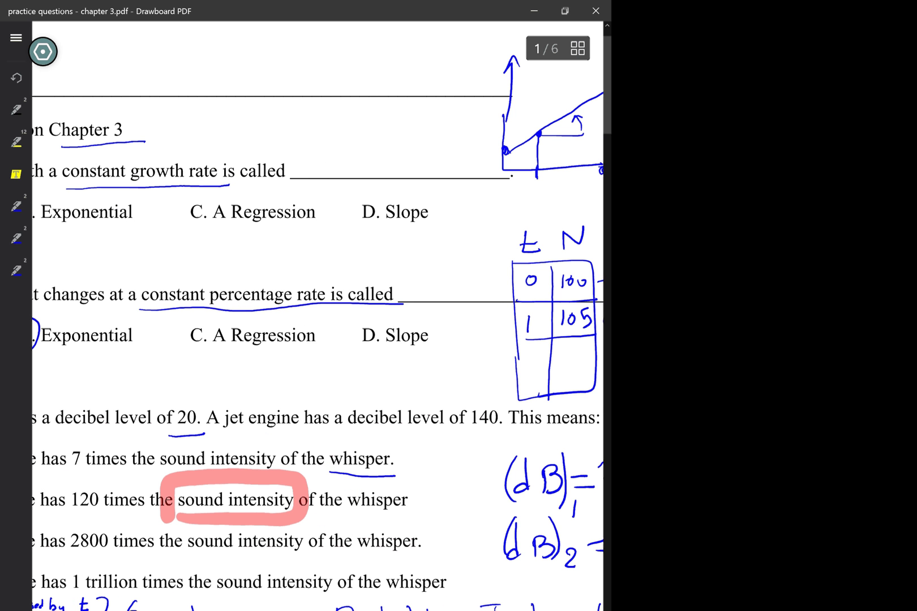
scroll(317, 317, "down", 3)
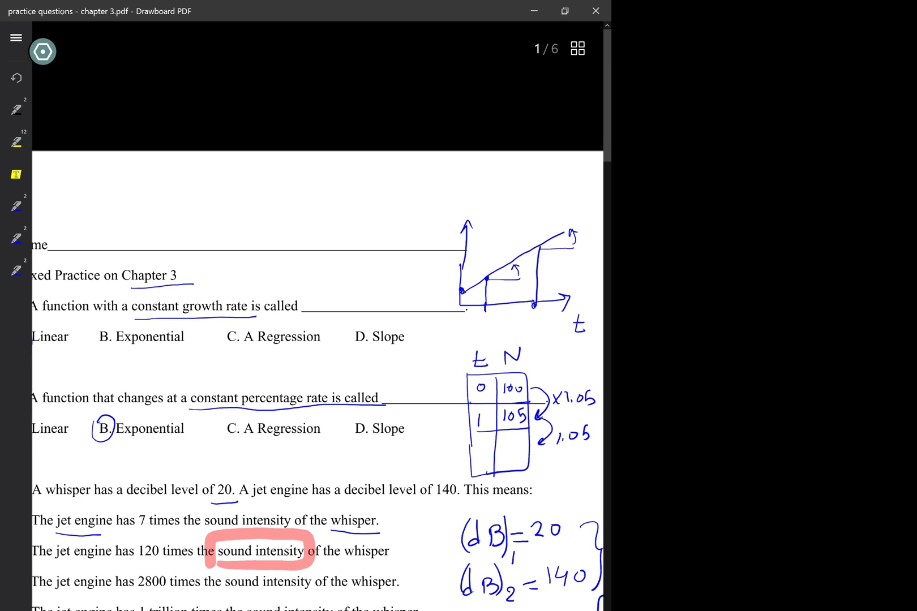
scroll(317, 317, "right", 1)
scroll(317, 317, "down", 2)
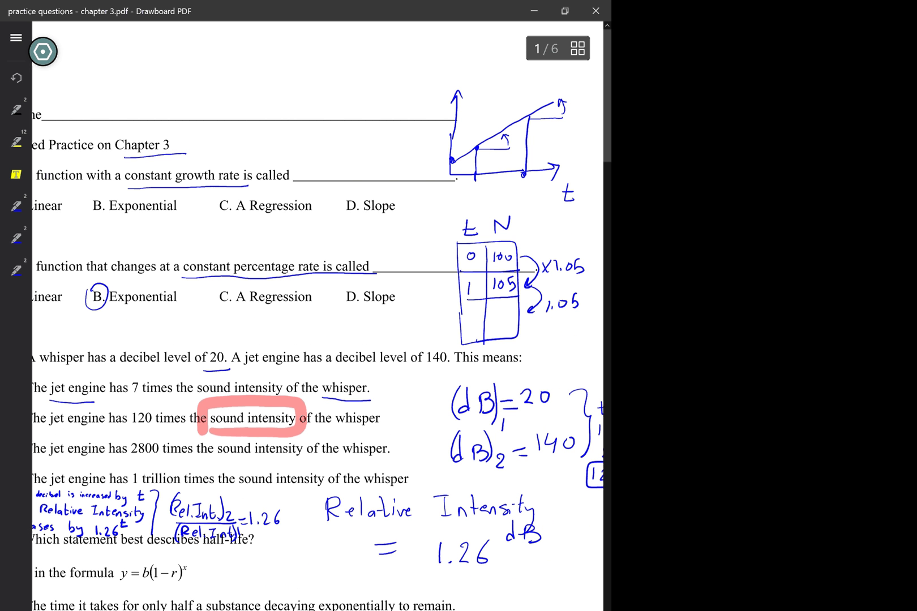
left_click_drag(283, 491, 282, 503)
left_click_drag(286, 493, 293, 503)
left_click_drag(300, 494, 301, 502)
mouse_move(449, 507)
left_mouse_down()
mouse_move(338, 504)
mouse_move(357, 511)
mouse_move(372, 545)
mouse_move(450, 563)
mouse_move(441, 496)
mouse_move(394, 505)
mouse_move(452, 553)
mouse_move(371, 511)
mouse_move(450, 562)
left_mouse_up()
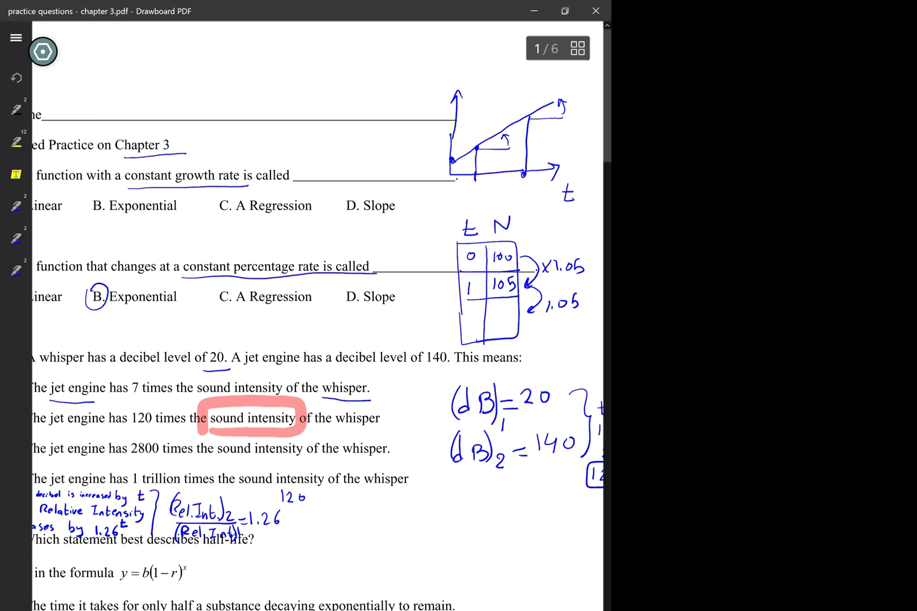
Step: Open Calculator from search and evaluate 1.26^120, giving about 1,107,810,339,213
key("super+s")
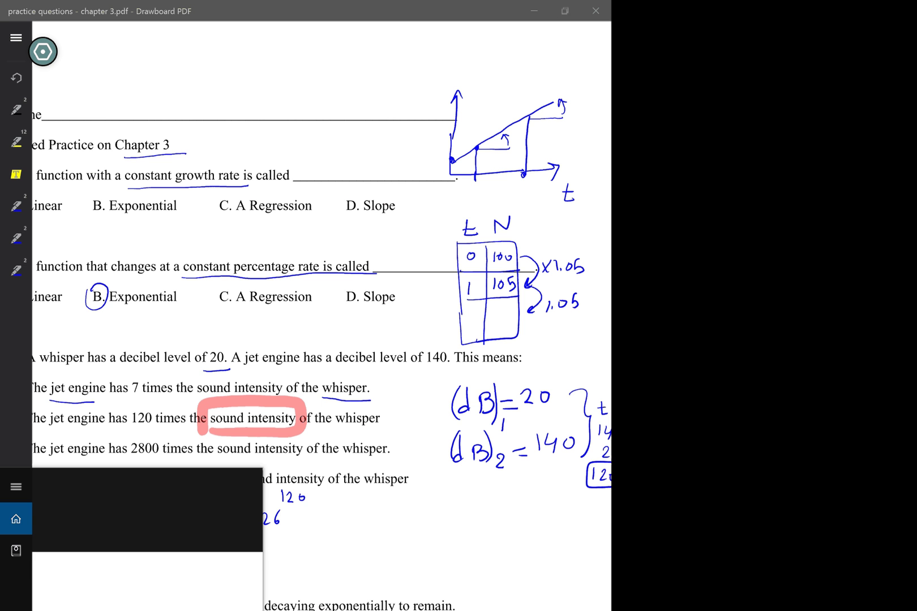
type("calc")
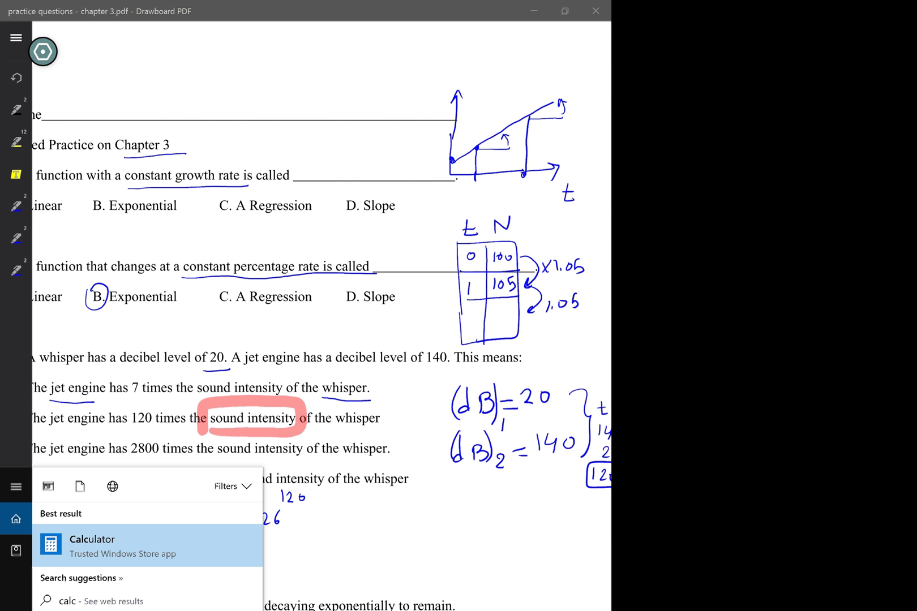
key("Return")
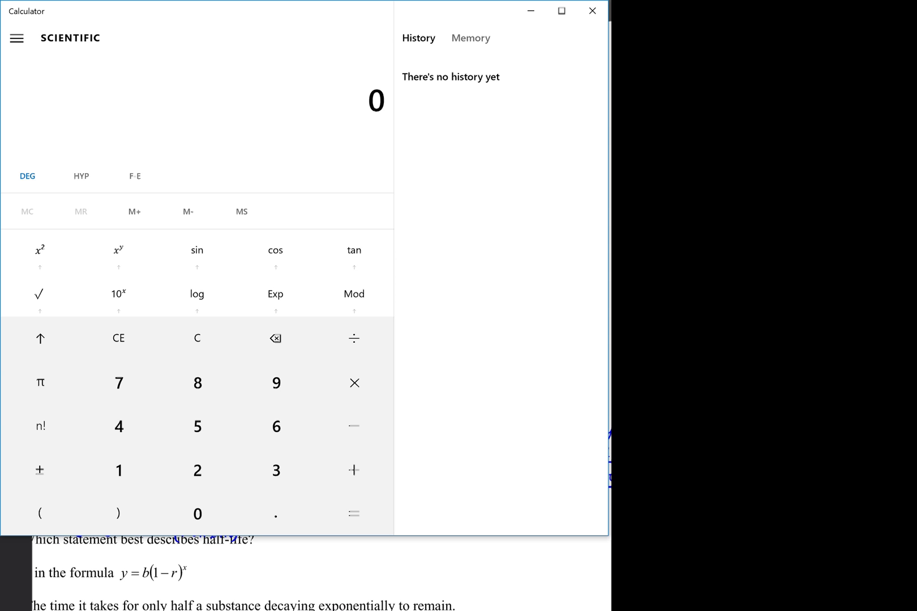
type("1.26")
key("shift+6")
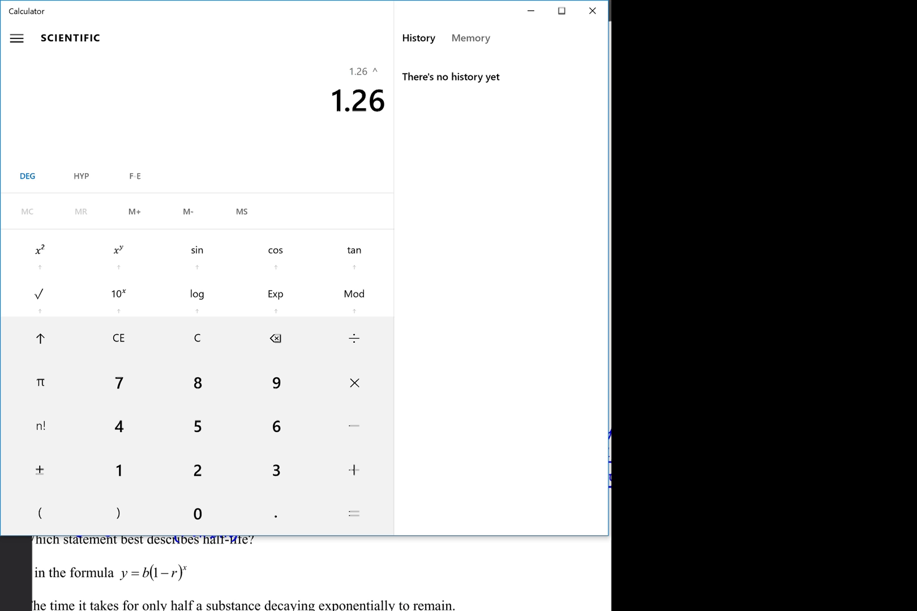
type("120")
key("Return")
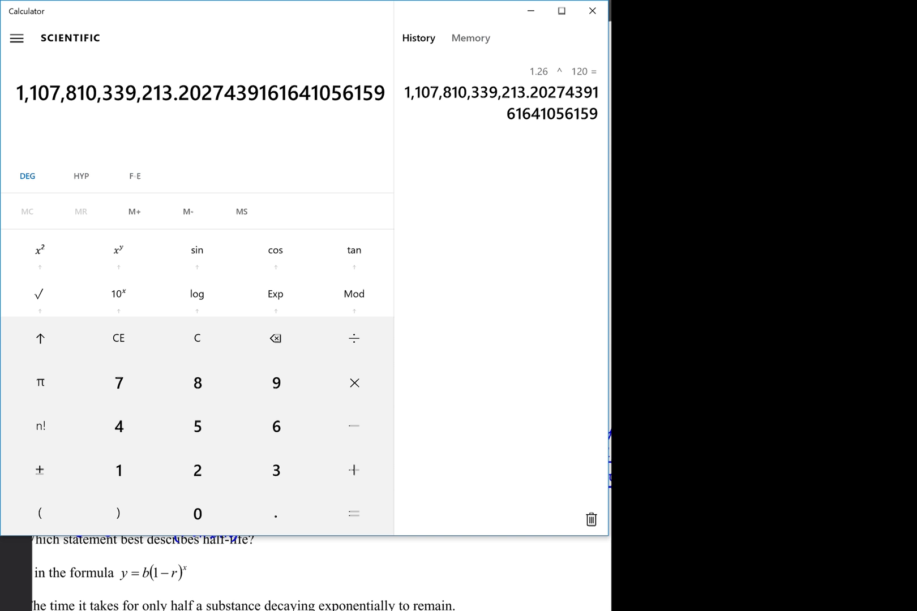
Step: Back in the PDF, write '≈ 1.1 × 10' next to the 1.26^120 note
key("alt+Tab")
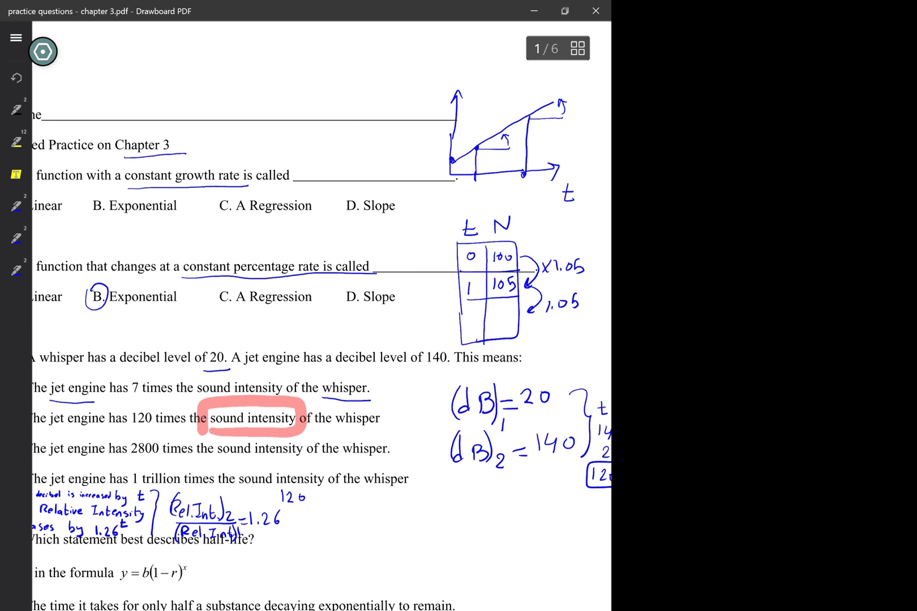
scroll(321, 317, "left", 1)
scroll(317, 317, "left", 1)
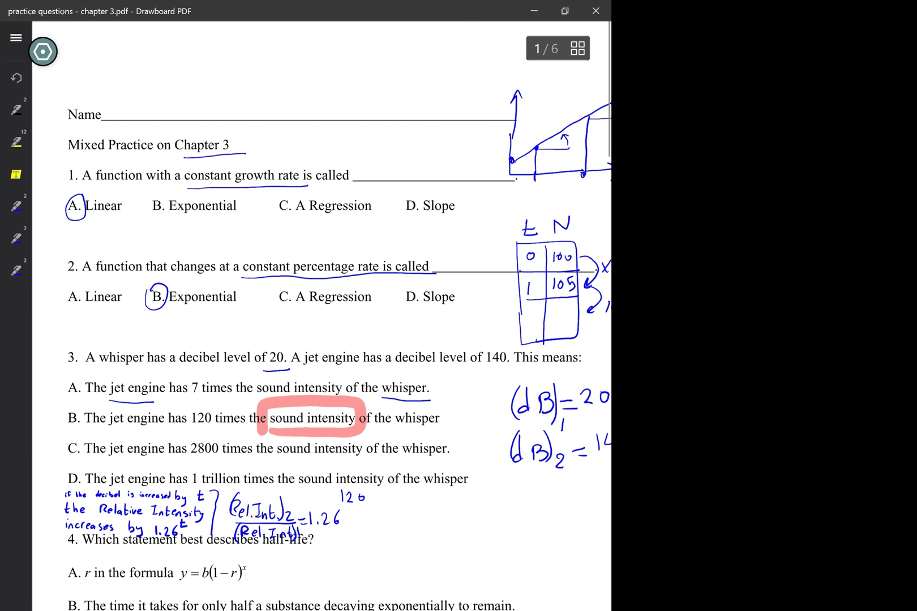
scroll(317, 317, "left", 2)
scroll(317, 317, "left", 1)
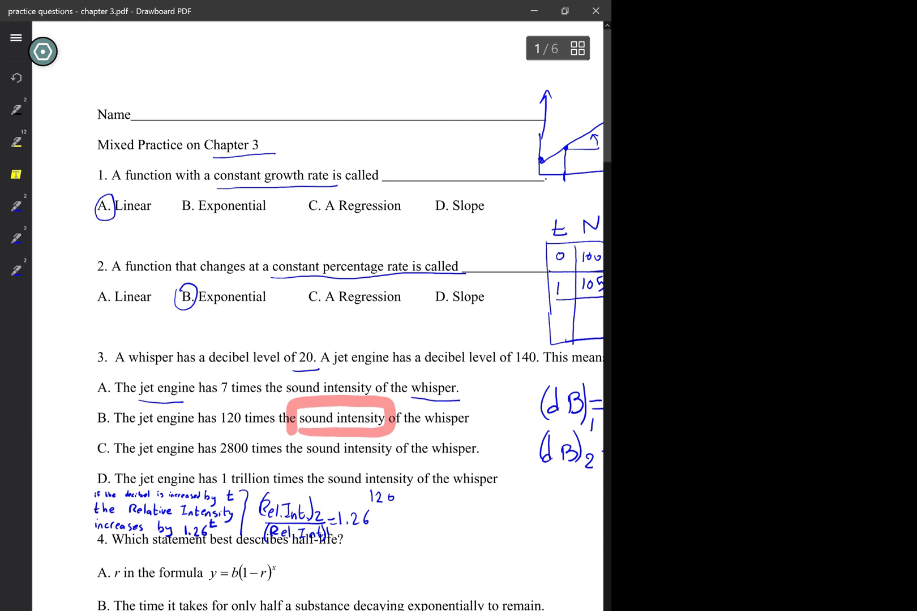
left_click_drag(452, 511, 452, 525)
left_click_drag(459, 522, 459, 523)
left_click_drag(467, 511, 467, 525)
left_click_drag(485, 515, 484, 525)
left_click_drag(498, 509, 498, 525)
left_click_drag(505, 510, 507, 524)
left_click_drag(412, 516, 425, 513)
left_click_drag(412, 521, 425, 519)
Step: Recheck the Calculator result, add exponent 12 to the power of ten, and circle answer D
key("alt+Tab")
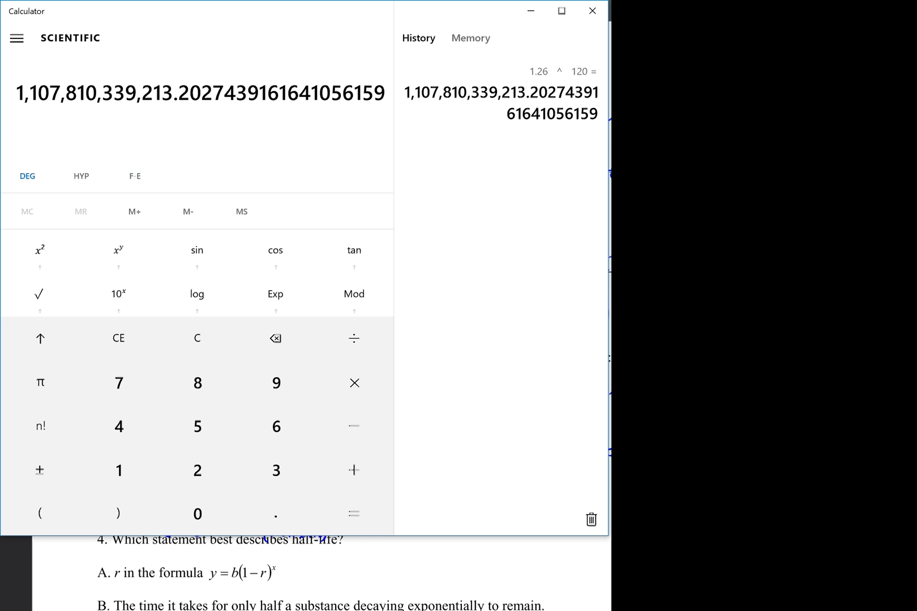
key("alt+Tab")
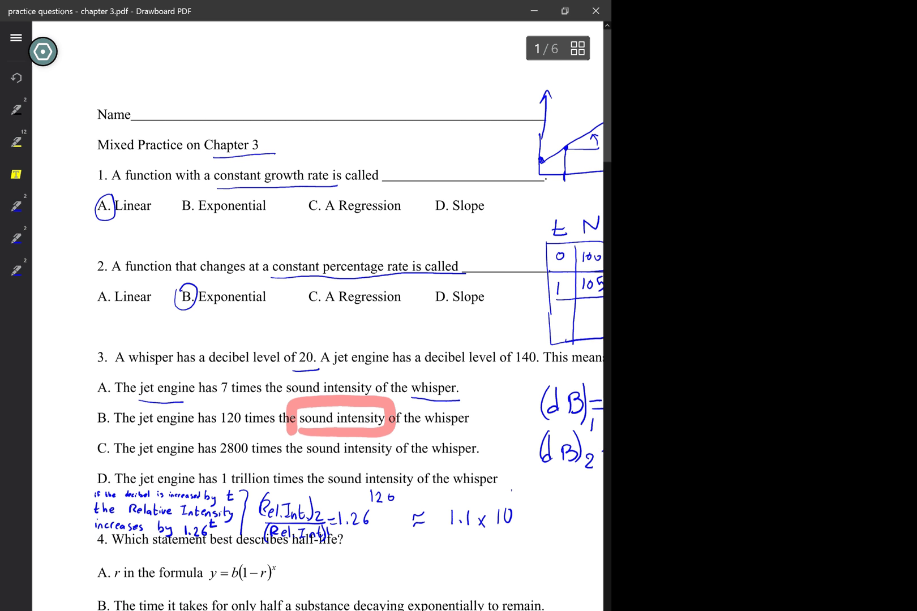
left_click_drag(511, 490, 512, 501)
left_click_drag(515, 492, 528, 501)
left_click_drag(109, 466, 100, 464)
Step: Rule a blue line under question 3's working and circle answer B of question 4
left_click_drag(86, 533, 270, 534)
left_click_drag(329, 534, 435, 535)
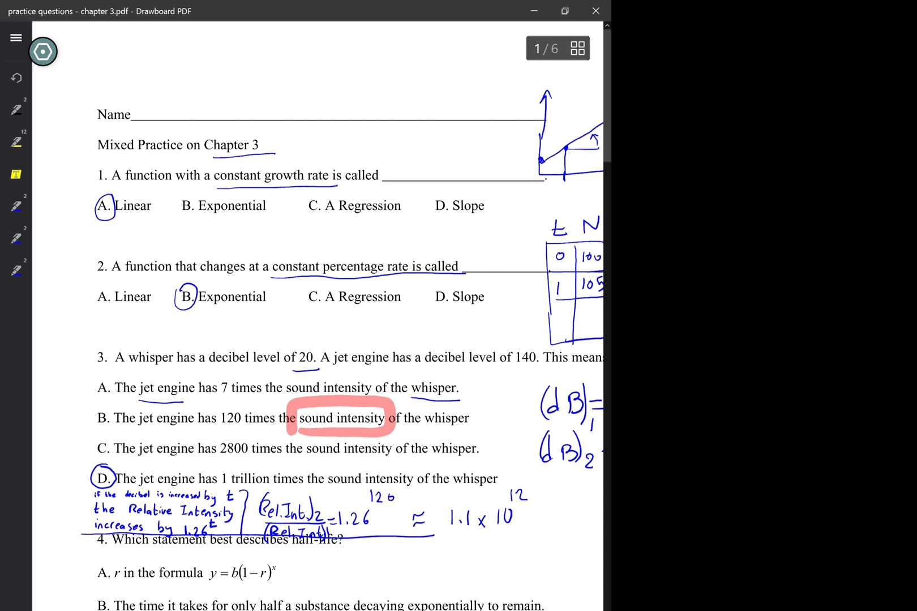
left_click_drag(115, 599, 85, 610)
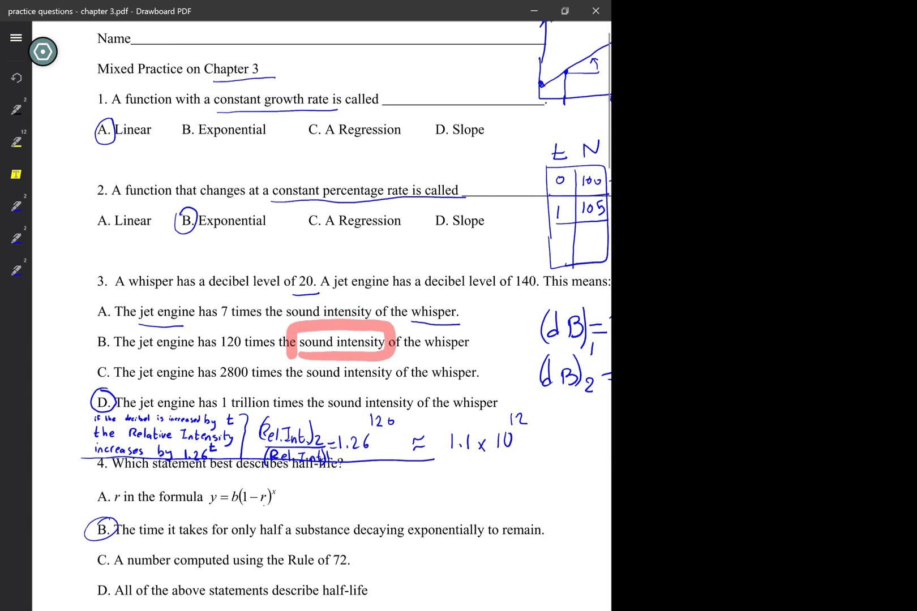
Step: Scroll down to question 5 and write 'dB' above it
scroll(321, 312, "down", 5)
scroll(321, 311, "down", 6)
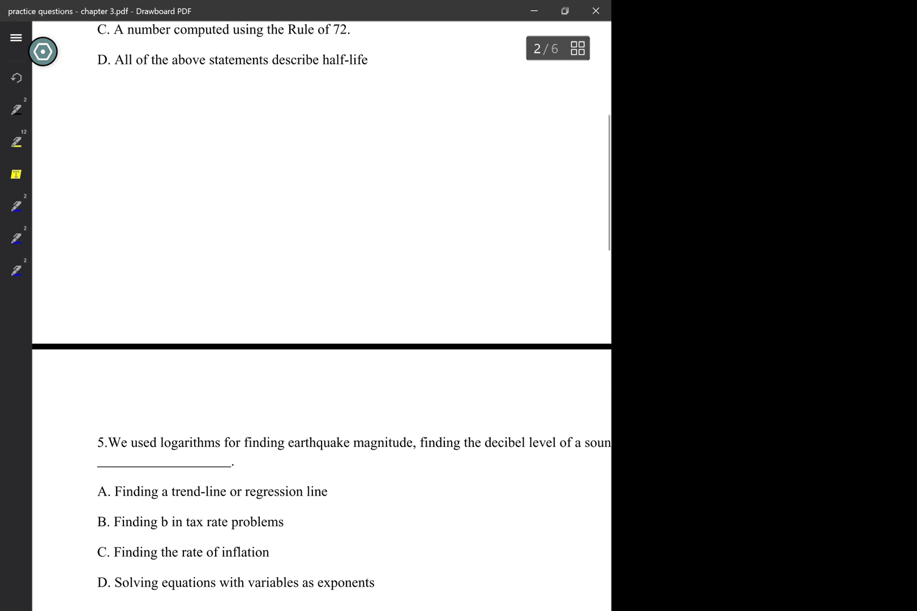
scroll(321, 317, "down", 2)
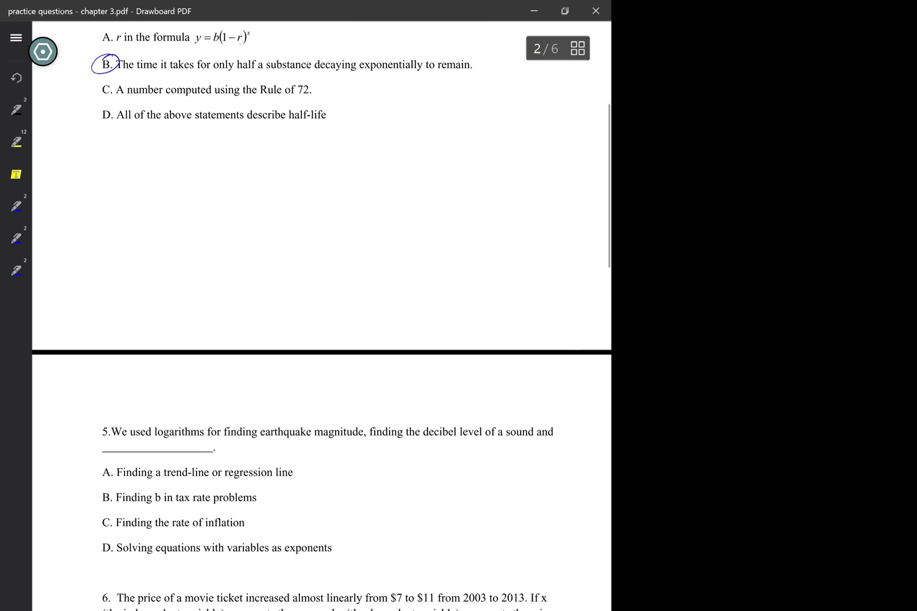
scroll(321, 317, "down", 4)
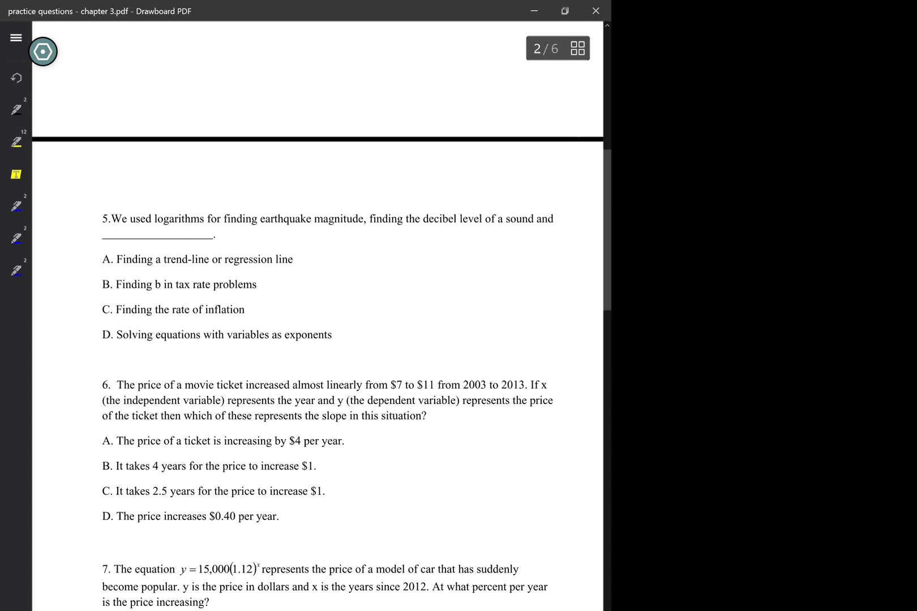
left_click_drag(492, 183, 490, 204)
left_click_drag(504, 186, 506, 204)
Step: Write the label 'Rel. Int.' above question 5
left_click_drag(247, 184, 248, 201)
left_click_drag(248, 185, 260, 200)
left_click_drag(263, 195, 269, 199)
left_click(283, 198)
mouse_move(273, 184)
left_mouse_down()
mouse_move(278, 200)
mouse_move(295, 201)
left_mouse_up()
left_click_drag(307, 199, 327, 195)
left_click_drag(317, 183, 328, 181)
left_click(330, 192)
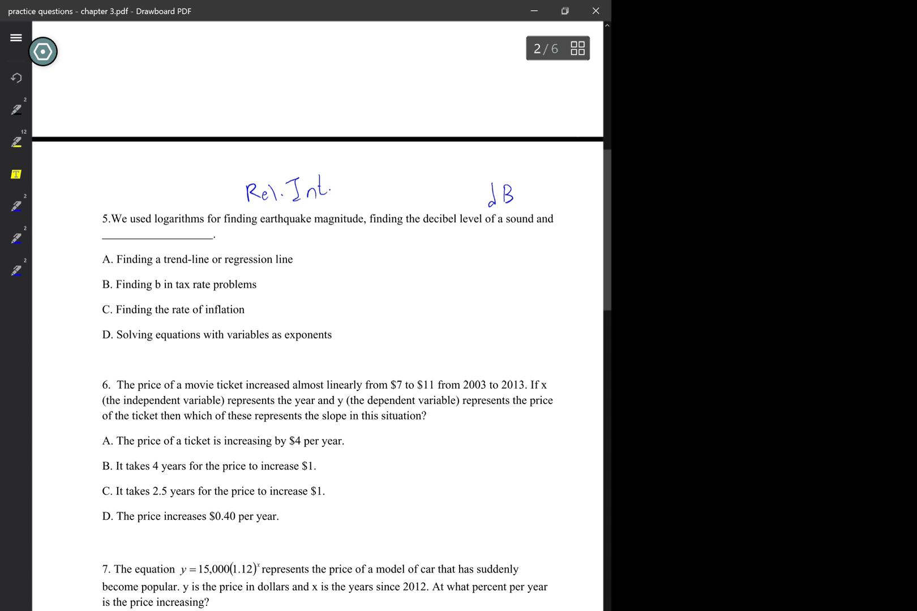
Step: Cross out options A and B, circle answer D, and box 'logarithms'
left_click_drag(313, 253, 323, 263)
left_click_drag(322, 253, 314, 263)
mouse_move(287, 278)
left_mouse_down()
mouse_move(281, 289)
mouse_move(288, 293)
left_mouse_up()
left_click_drag(113, 326, 117, 324)
left_click_drag(156, 229, 207, 228)
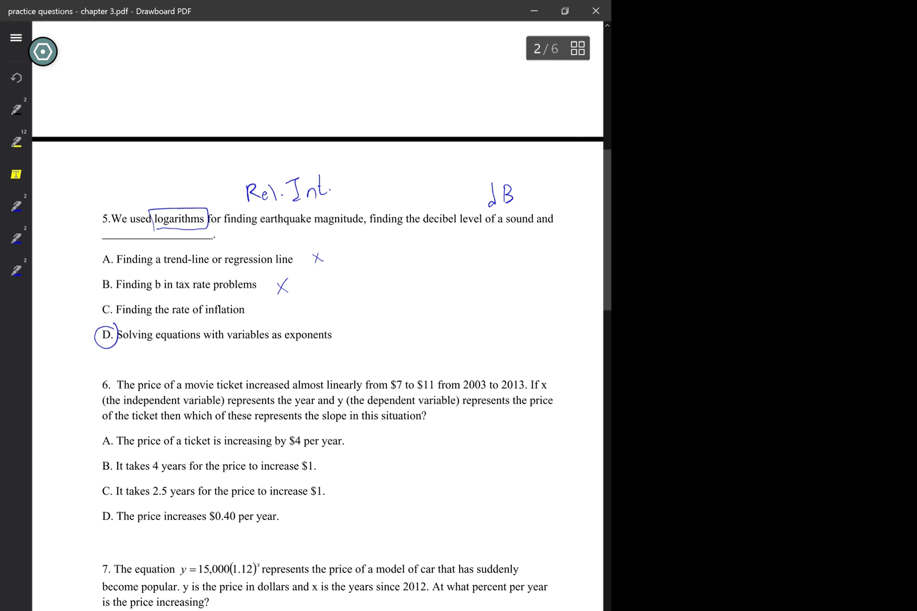
Step: Write '15 = 1.20^t' beside option D
mouse_move(403, 323)
left_mouse_down()
mouse_move(402, 340)
mouse_move(440, 328)
left_mouse_up()
left_click(432, 333)
left_click_drag(431, 335, 486, 334)
left_click(469, 334)
left_click_drag(495, 322, 509, 308)
Step: Write 'LOG BOTH SIDES' under the equation
mouse_move(318, 348)
left_mouse_down()
mouse_move(318, 368)
mouse_move(330, 367)
left_mouse_up()
left_click_drag(344, 356, 343, 357)
mouse_move(369, 350)
left_mouse_down()
mouse_move(365, 365)
mouse_move(371, 357)
left_mouse_up()
left_click_drag(411, 352, 414, 367)
left_click_drag(437, 352, 461, 351)
left_click_drag(454, 352, 454, 367)
left_click_drag(467, 353, 467, 369)
left_click_drag(467, 360, 499, 367)
left_click_drag(518, 355, 519, 368)
left_click_drag(523, 354, 524, 369)
left_click_drag(550, 352, 551, 369)
left_click(563, 354)
left_click_drag(543, 360, 557, 367)
Step: Write the first data point 't = 0 (2003)' beside question 6
scroll(317, 355, "down", 1)
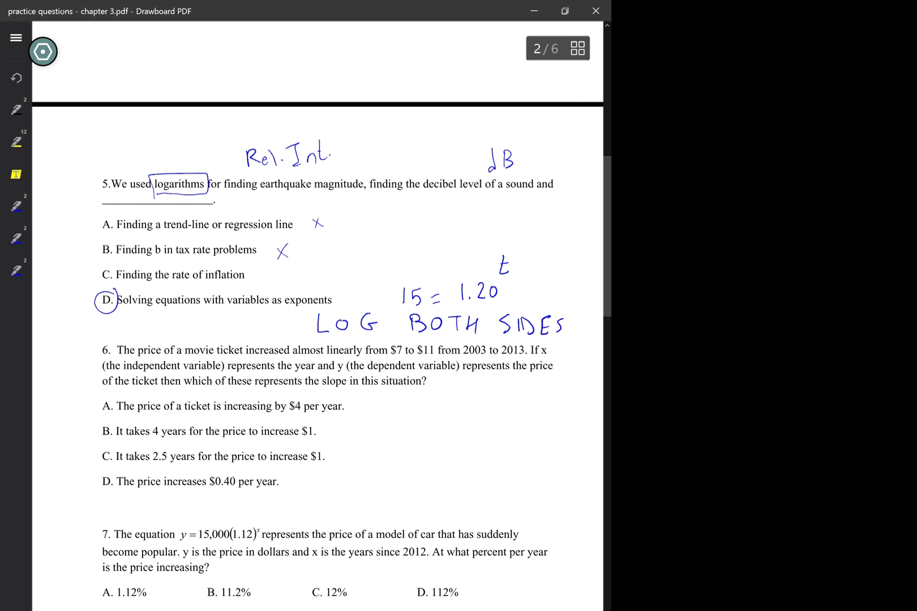
scroll(318, 355, "down", 1)
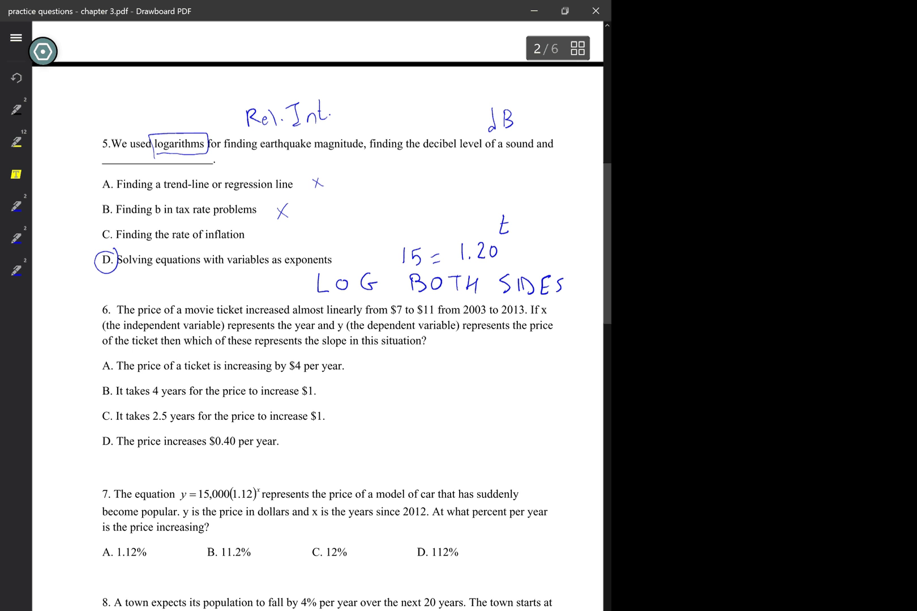
left_click_drag(444, 360, 446, 379)
left_click_drag(439, 370, 448, 368)
left_click_drag(478, 367, 492, 383)
left_click(508, 372)
mouse_move(498, 368)
left_mouse_down()
mouse_move(506, 380)
mouse_move(510, 371)
left_mouse_up()
left_click_drag(521, 372, 520, 372)
mouse_move(526, 370)
left_mouse_down()
mouse_move(535, 375)
mouse_move(527, 383)
left_mouse_up()
mouse_move(536, 352)
left_mouse_down()
mouse_move(538, 383)
mouse_move(585, 375)
left_mouse_up()
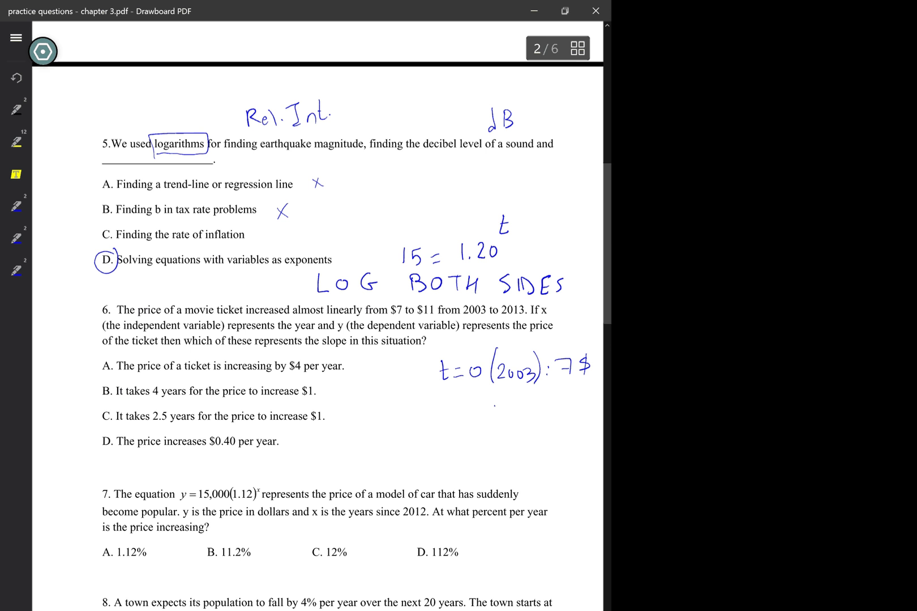
Step: Write '(2013)' and 't = 10' for the second data point below
left_click_drag(494, 406, 508, 419)
left_click_drag(516, 408, 516, 409)
left_click_drag(527, 406, 530, 420)
left_click_drag(537, 394, 539, 429)
left_click_drag(492, 394, 490, 426)
left_click_drag(441, 401, 452, 422)
left_click_drag(439, 408, 467, 410)
left_click_drag(458, 414, 468, 414)
mouse_move(472, 407)
left_mouse_down()
mouse_move(475, 418)
mouse_move(481, 409)
left_mouse_up()
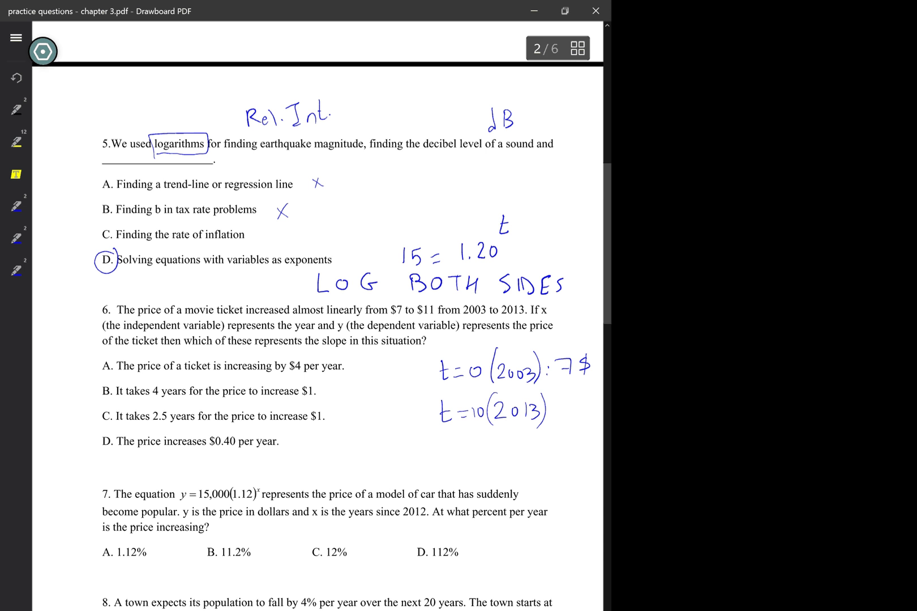
Step: Add the 2013 price '11$' and relabel the variable t as x
left_click(553, 411)
left_click(553, 421)
left_click_drag(571, 401, 581, 415)
mouse_move(595, 403)
left_mouse_down()
mouse_move(585, 414)
mouse_move(592, 422)
left_mouse_up()
left_click_drag(442, 359, 445, 424)
mouse_move(434, 367)
left_mouse_down()
mouse_move(451, 379)
mouse_move(452, 420)
left_mouse_up()
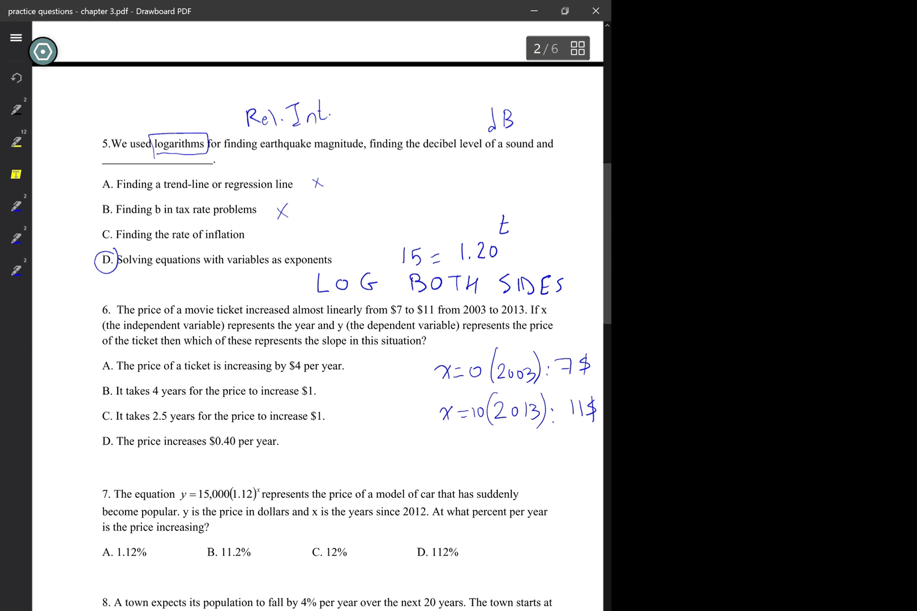
Step: Label the prices as y and write 'Slope =' beside question 6
left_click_drag(577, 329, 575, 347)
left_click_drag(406, 445, 400, 456)
left_click_drag(414, 442, 415, 456)
left_click_drag(424, 449, 422, 450)
left_click_drag(432, 450, 435, 456)
left_click_drag(438, 454, 445, 456)
left_click_drag(450, 450, 458, 448)
left_click_drag(451, 454, 478, 448)
Step: Write the numerator 'change in y' above a fraction bar
left_click(494, 443)
mouse_move(482, 430)
left_mouse_down()
mouse_move(488, 448)
mouse_move(501, 448)
left_mouse_up()
left_click_drag(503, 447, 509, 446)
mouse_move(517, 439)
left_mouse_down()
mouse_move(511, 455)
mouse_move(542, 446)
left_mouse_up()
left_click(561, 432)
left_click_drag(547, 441, 560, 451)
left_click_drag(478, 458, 570, 449)
Step: Write the denominator 'change in x' below the fraction bar
left_click_drag(493, 463, 490, 471)
left_click_drag(499, 456, 509, 470)
left_click(525, 469)
left_click_drag(520, 464, 530, 469)
left_click_drag(538, 463, 531, 476)
left_click_drag(540, 465, 560, 467)
left_click_drag(564, 461, 582, 476)
left_click_drag(583, 464, 540, 487)
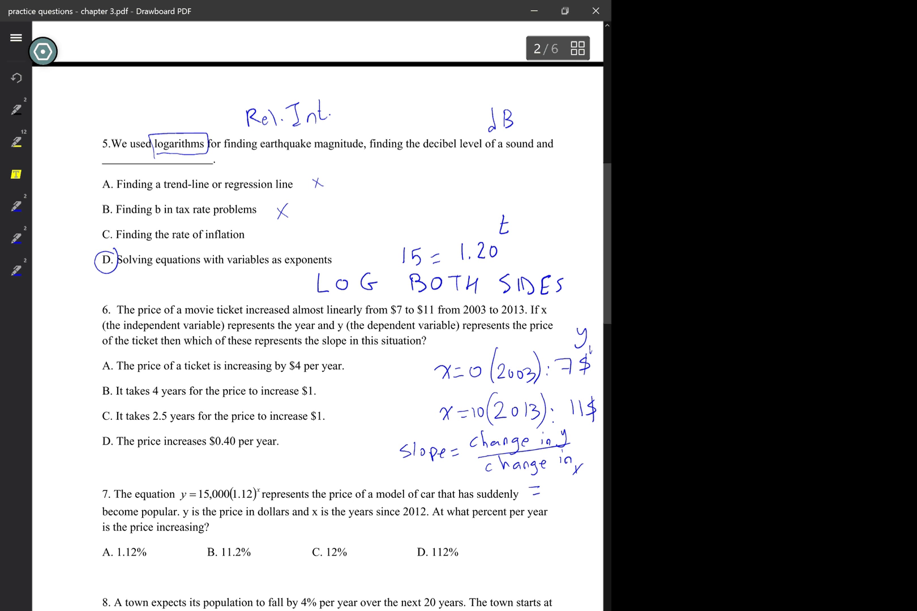
Step: Write '4/10 = 0.4' and circle answer D of question 6
mouse_move(559, 478)
left_mouse_down()
mouse_move(564, 495)
mouse_move(580, 499)
mouse_move(562, 517)
left_mouse_up()
left_click_drag(568, 508, 589, 502)
left_click_drag(591, 485, 590, 485)
left_click_drag(594, 489, 599, 490)
left_click_drag(114, 433, 117, 436)
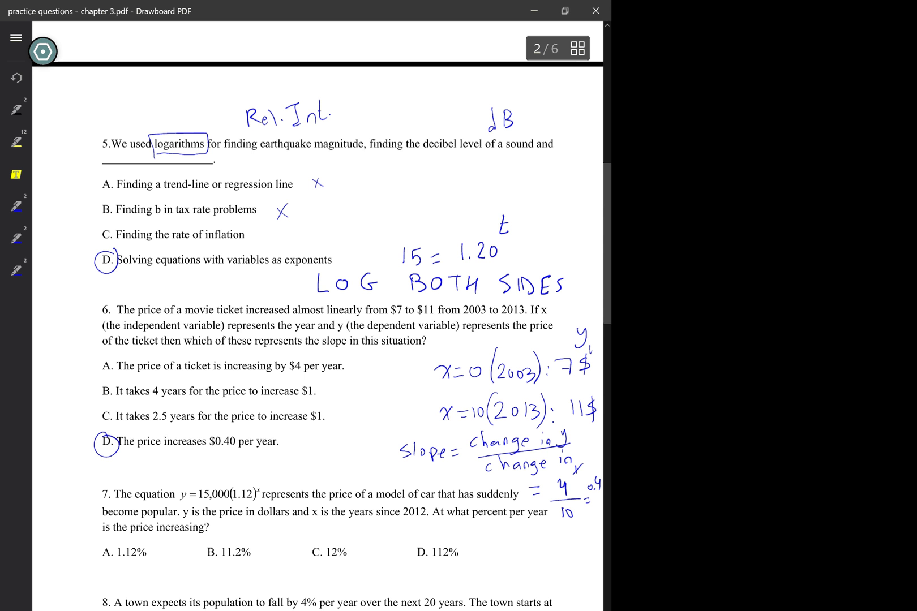
Step: Add units '$' to change in y and 'year' to change in x
left_click_drag(587, 429, 585, 440)
left_click_drag(585, 447, 584, 460)
left_click_drag(592, 453, 604, 449)
left_click_drag(564, 448, 590, 442)
Step: Underline 'percent per year' in question 7 and write 'r = ?' beneath it
scroll(471, 569, "up", 5)
scroll(318, 317, "right", 2)
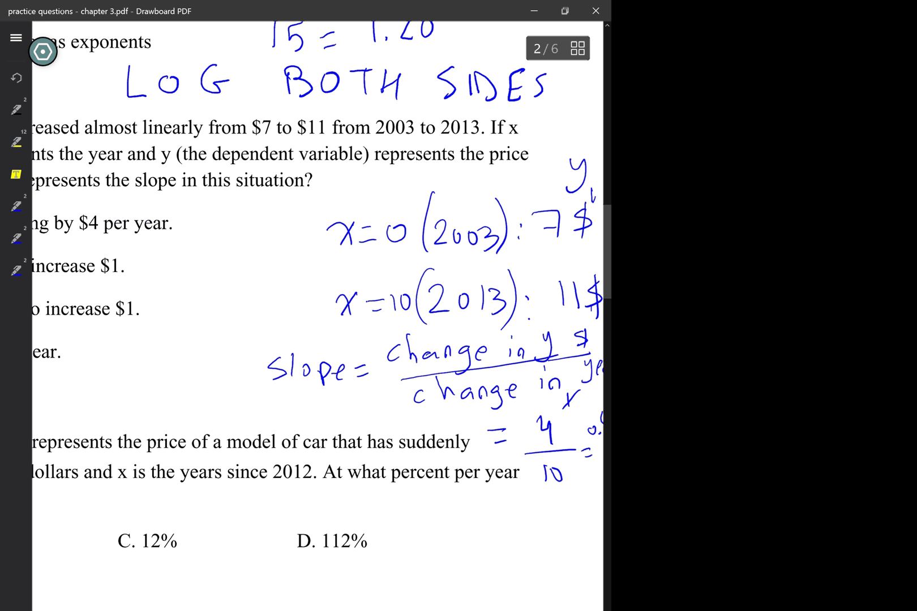
left_click_drag(381, 484, 464, 482)
left_click_drag(424, 509, 450, 501)
left_click_drag(442, 508, 451, 505)
left_click_drag(460, 494, 464, 505)
left_click(469, 512)
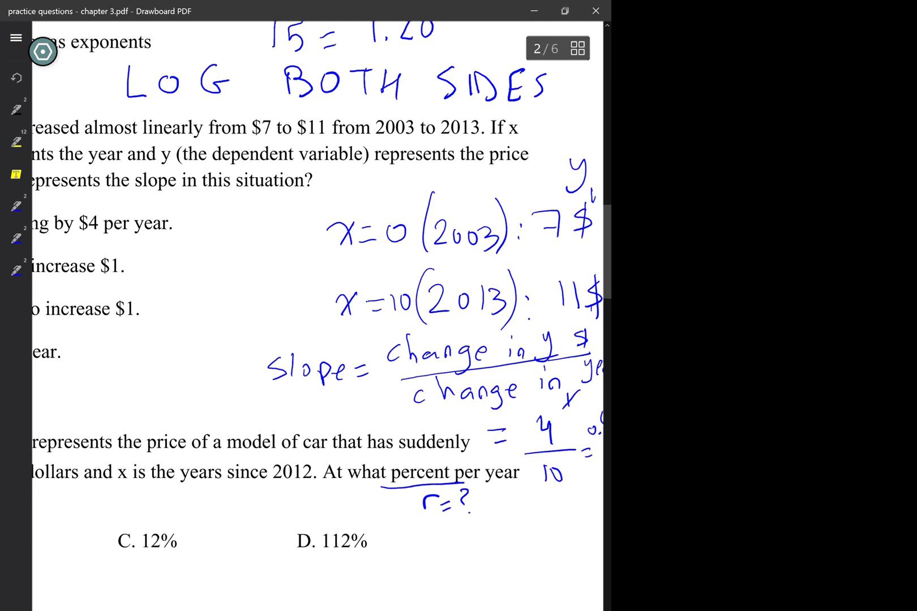
Step: Write 'base = 1+r' in ink below the growth formula
scroll(318, 316, "down", 5)
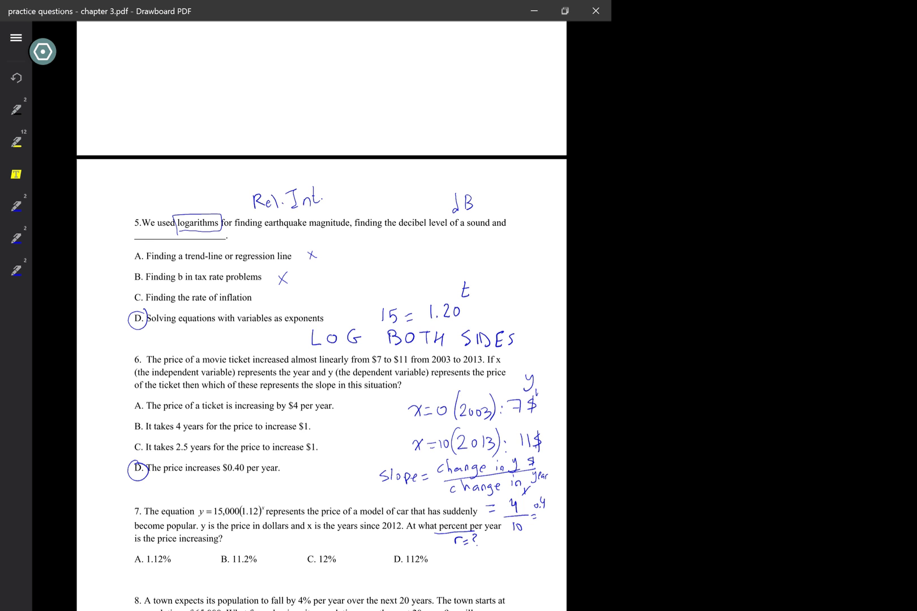
scroll(322, 526, "down", 1)
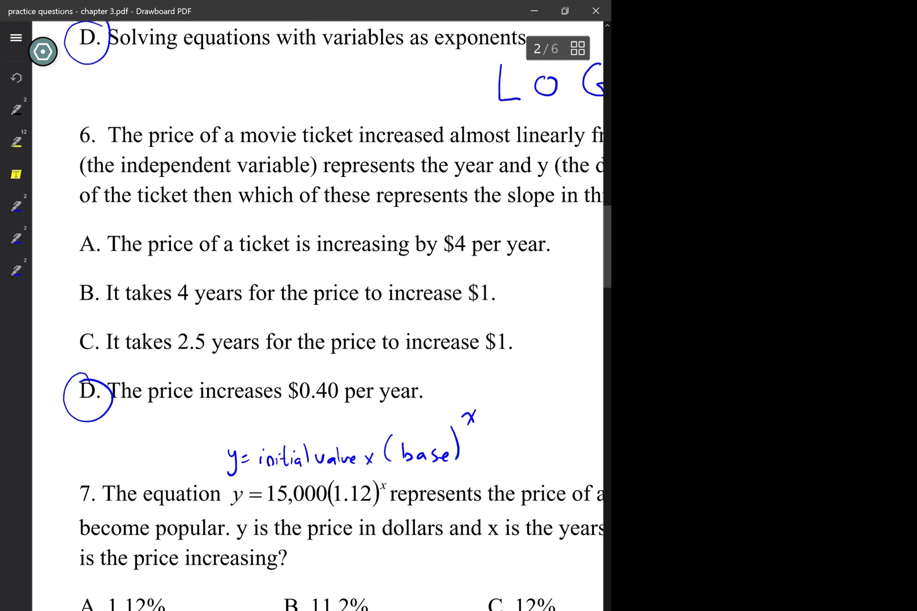
scroll(317, 317, "right", 3)
scroll(317, 317, "right", 2)
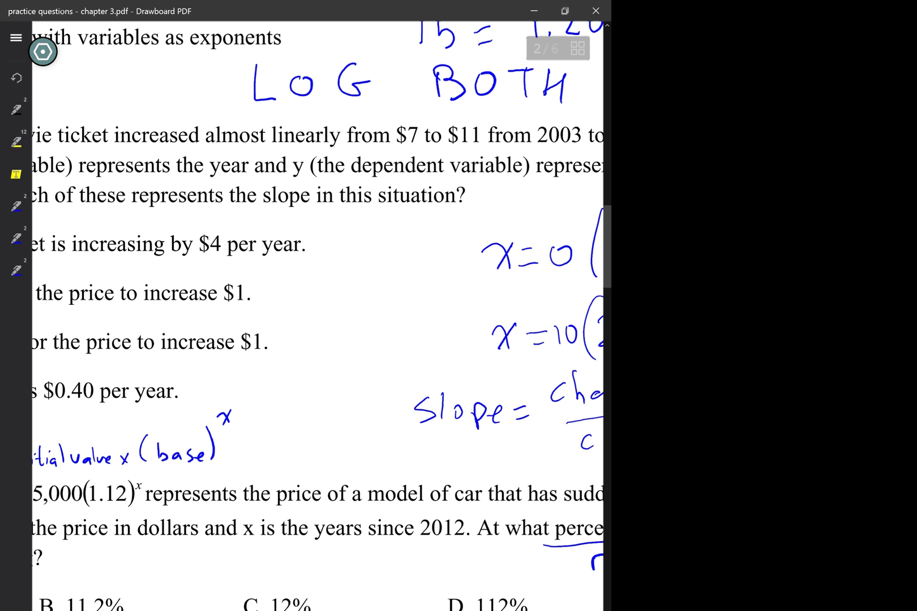
left_click_drag(267, 453, 276, 475)
left_click_drag(297, 468, 298, 476)
left_click_drag(301, 467, 300, 480)
left_click_drag(309, 475, 317, 478)
left_click_drag(322, 476, 330, 475)
left_click_drag(322, 479, 340, 474)
left_click_drag(348, 470, 362, 469)
left_click_drag(354, 463, 354, 476)
mouse_move(368, 465)
left_mouse_down()
mouse_move(379, 465)
mouse_move(374, 561)
left_mouse_up()
Step: Draw an arrow down to 'r =' and delete a mistaken '1−' stroke
left_click_drag(380, 549, 376, 562)
left_click_drag(347, 579, 348, 588)
left_click_drag(348, 582, 374, 576)
left_click_drag(364, 584, 392, 579)
left_click_drag(403, 574, 411, 572)
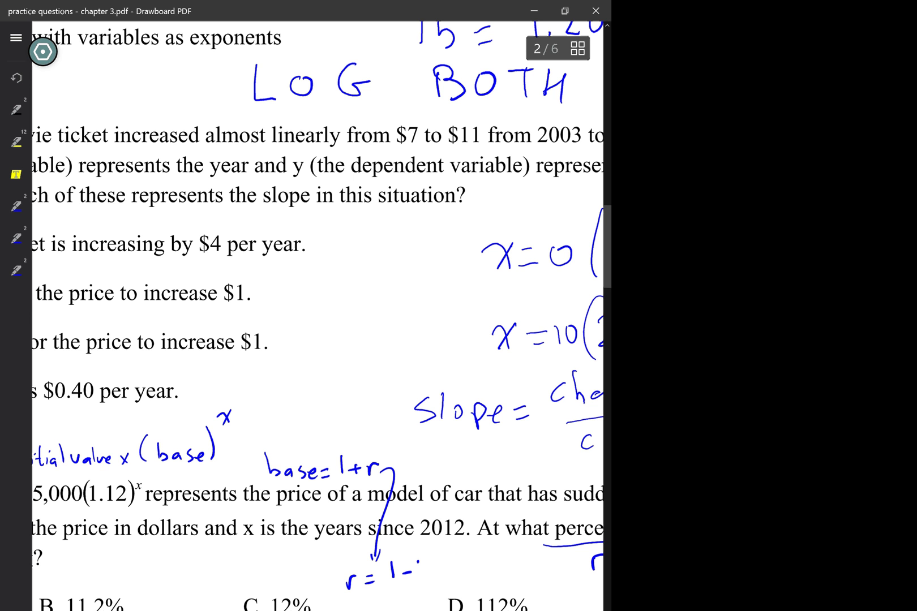
left_click_drag(419, 563, 384, 584)
key("Delete")
Step: Write 'r = 1.12 − 1 = 0.1' in ink
left_click(392, 583)
left_click_drag(401, 567, 401, 583)
left_click_drag(406, 572, 419, 583)
left_click_drag(422, 575, 431, 576)
left_click_drag(442, 562, 441, 578)
left_click_drag(447, 572, 465, 574)
left_click_drag(473, 567, 472, 567)
left_click(485, 574)
mouse_move(492, 562)
left_mouse_down()
mouse_move(491, 572)
mouse_move(514, 574)
left_mouse_up()
Step: Finish the rate calculation as '0.12 = 12%'
scroll(318, 316, "right", 2)
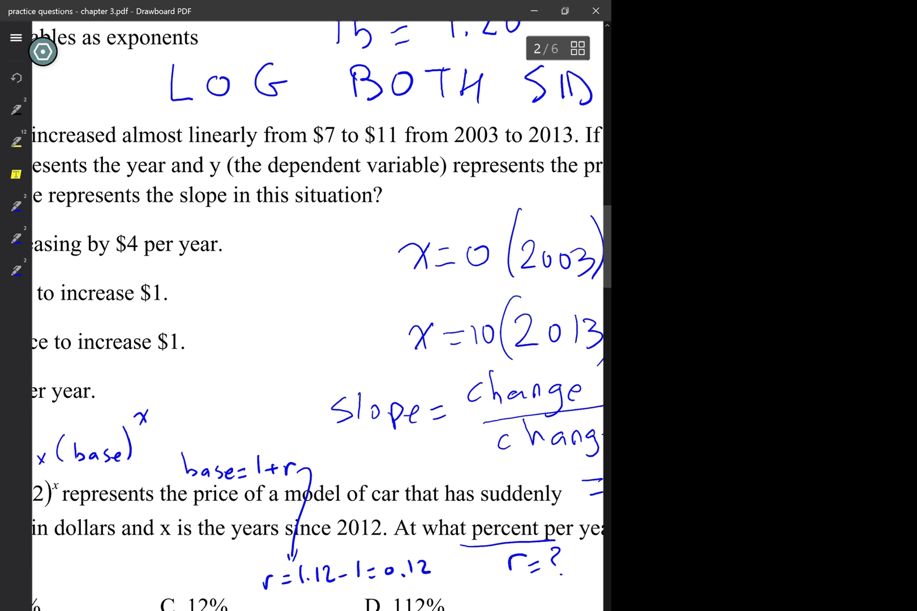
left_click_drag(437, 578, 445, 577)
left_click_drag(438, 582, 447, 581)
mouse_move(458, 574)
left_mouse_down()
mouse_move(456, 586)
mouse_move(476, 589)
left_mouse_up()
left_click_drag(484, 575, 485, 579)
left_click_drag(493, 571, 482, 591)
left_click_drag(490, 586, 492, 590)
Step: Circle answer C and cross out choice D (112%) in question 7
left_click_drag(436, 594, 444, 610)
left_click_drag(389, 596, 408, 594)
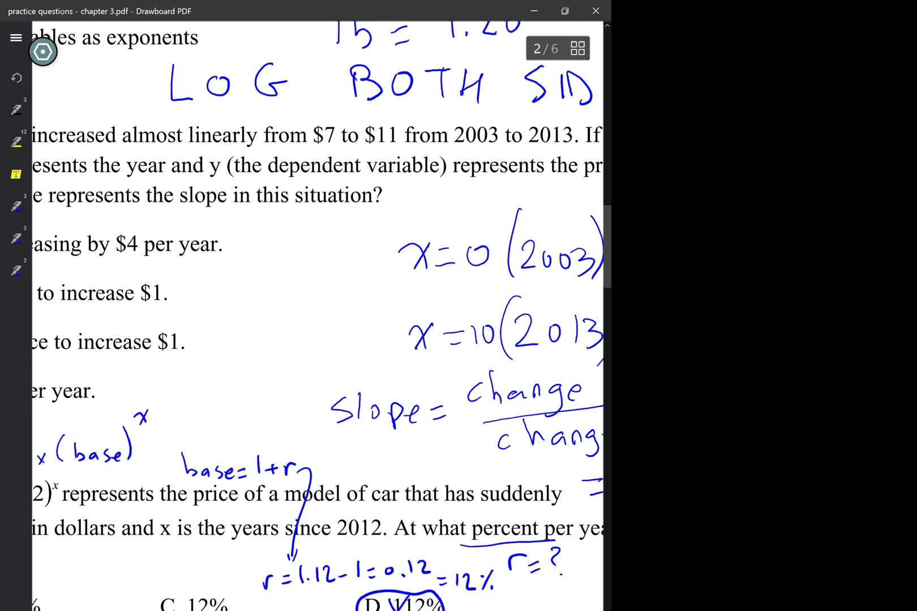
scroll(318, 316, "right", 1)
scroll(318, 316, "left", 5)
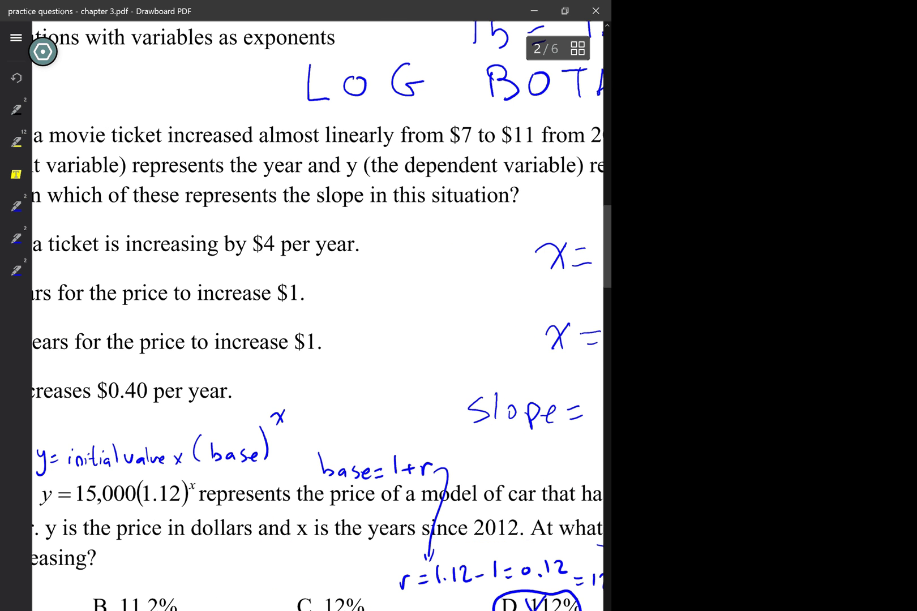
scroll(318, 316, "down", 5)
scroll(318, 316, "down", 1)
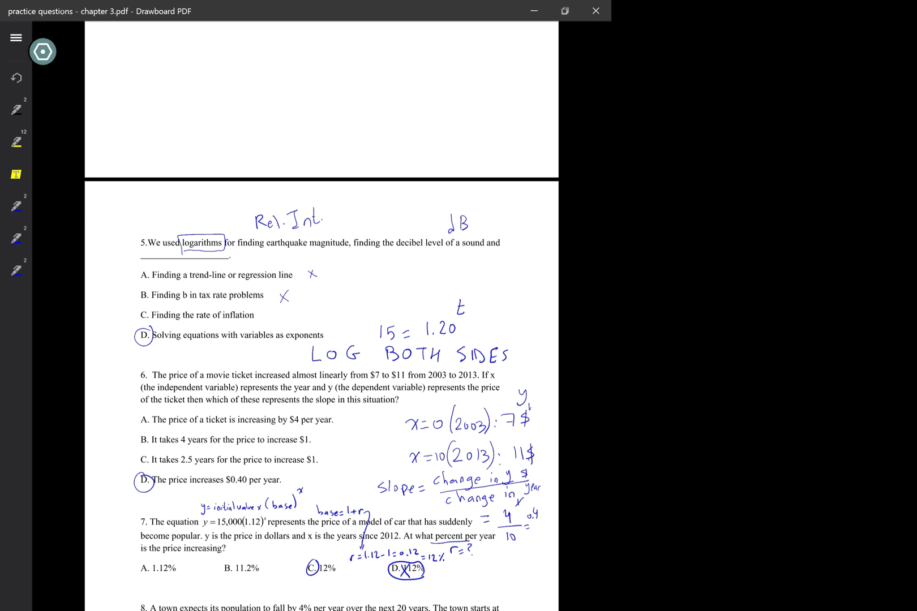
Step: Box the phrase 'fall by 4%' in question 8 with blue ink
scroll(322, 317, "up", 4)
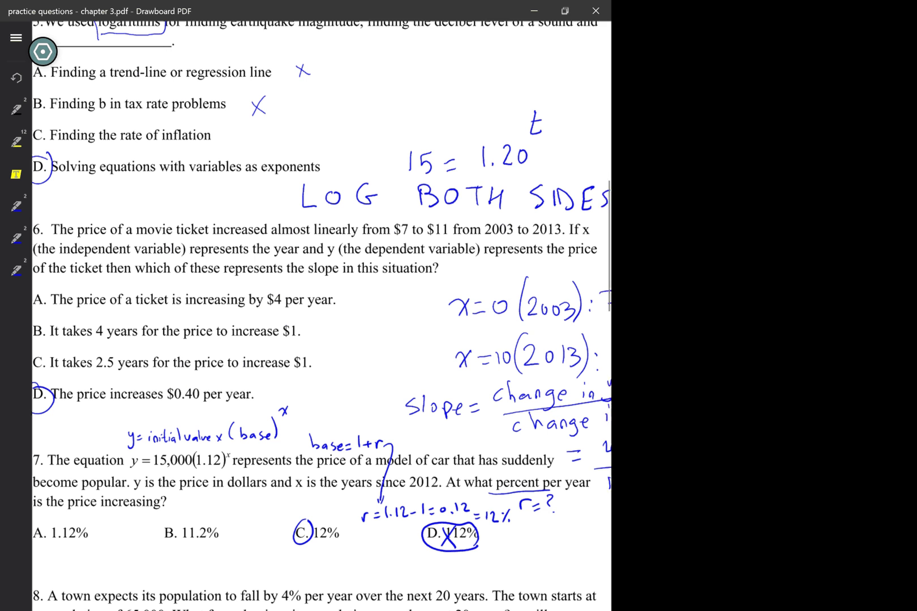
mouse_move(243, 609)
left_mouse_down()
mouse_move(284, 580)
mouse_move(304, 610)
left_mouse_up()
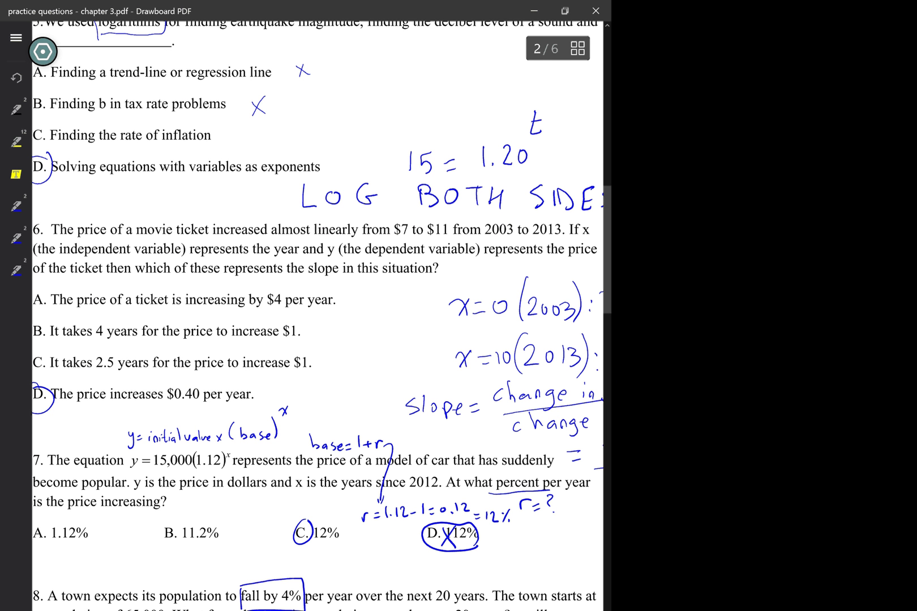
scroll(319, 316, "right", 2)
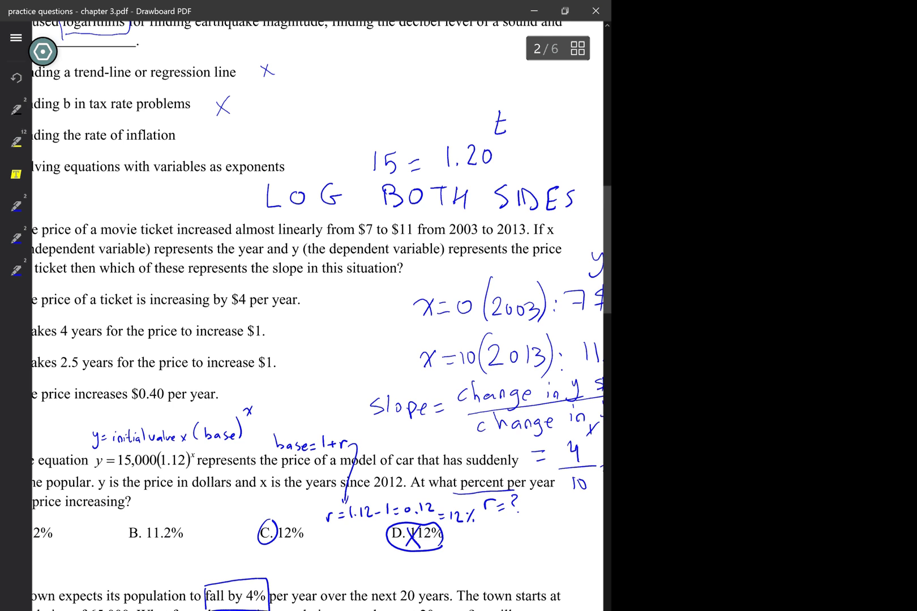
scroll(318, 316, "right", 1)
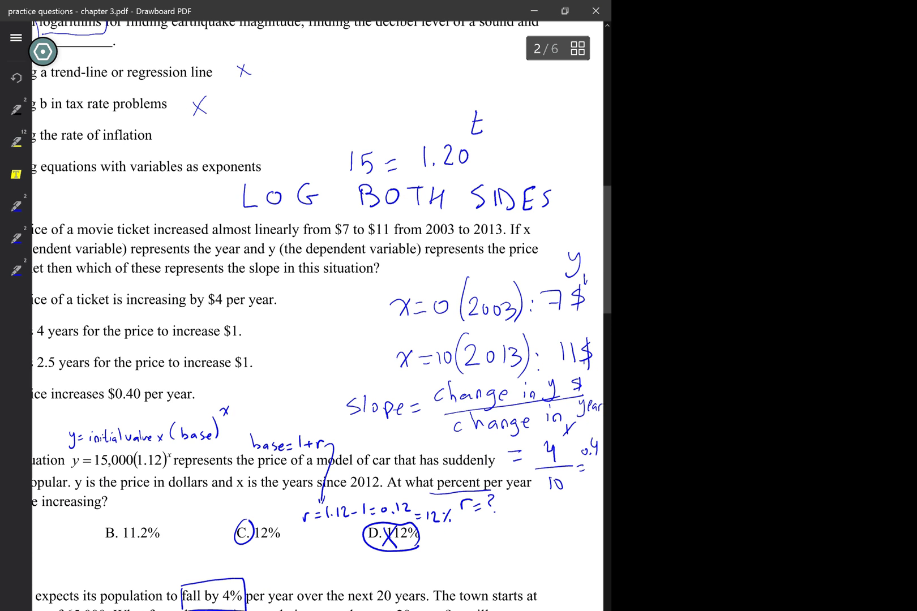
scroll(317, 317, "left", 2)
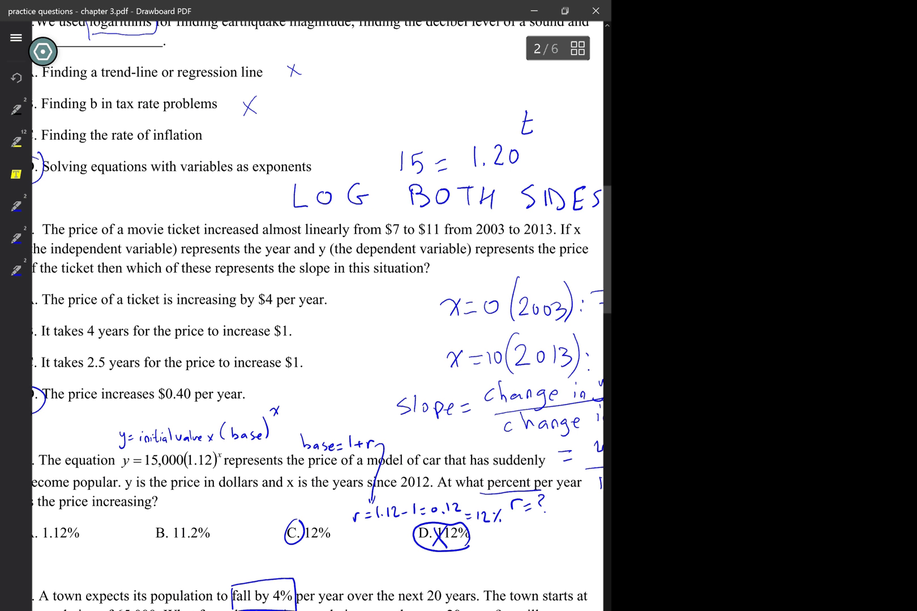
scroll(317, 317, "left", 1)
scroll(317, 317, "left", 2)
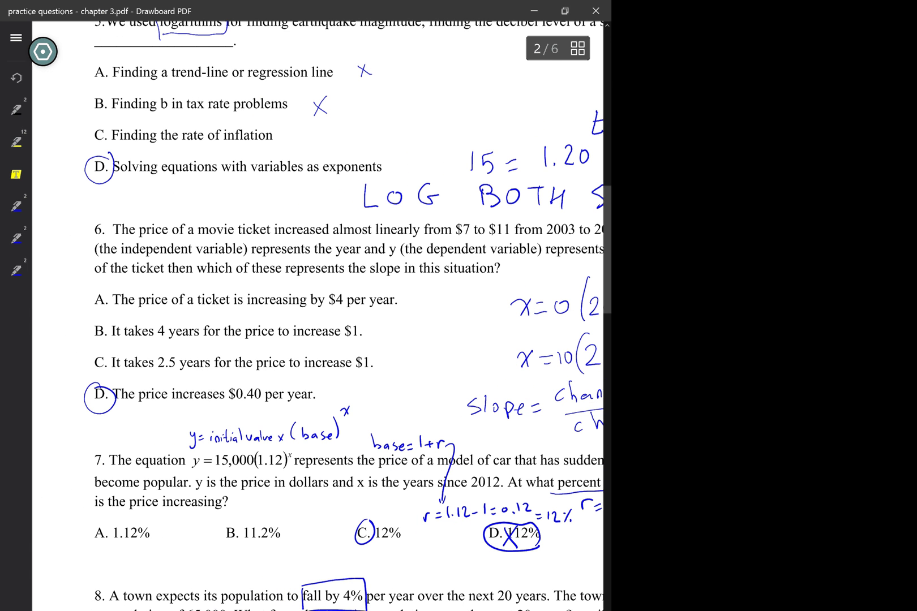
scroll(317, 317, "right", 4)
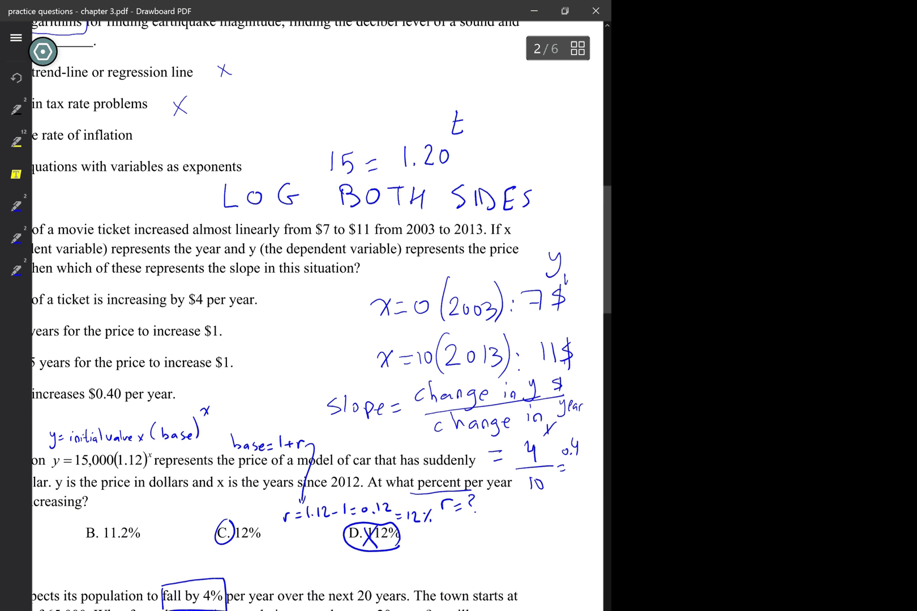
scroll(317, 317, "left", 3)
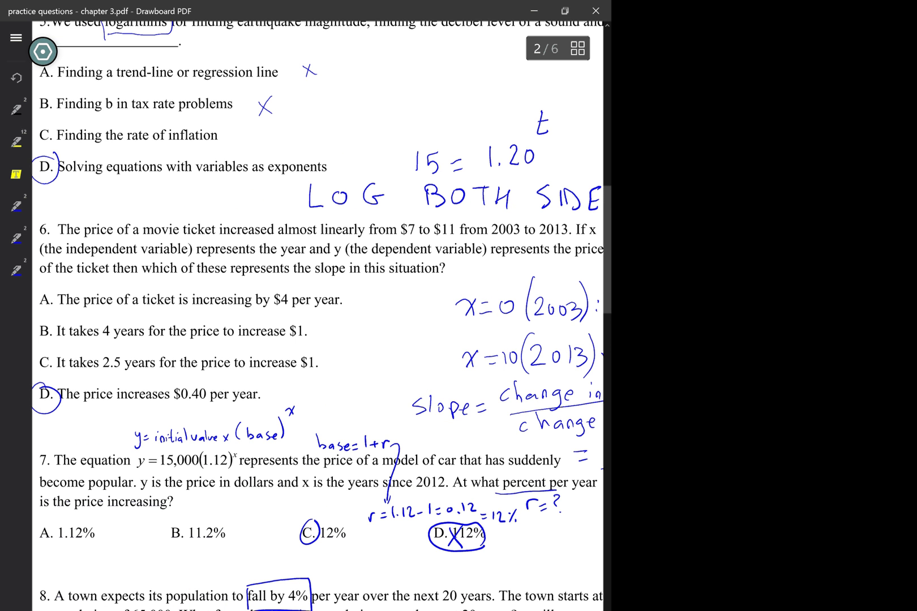
scroll(317, 317, "left", 1)
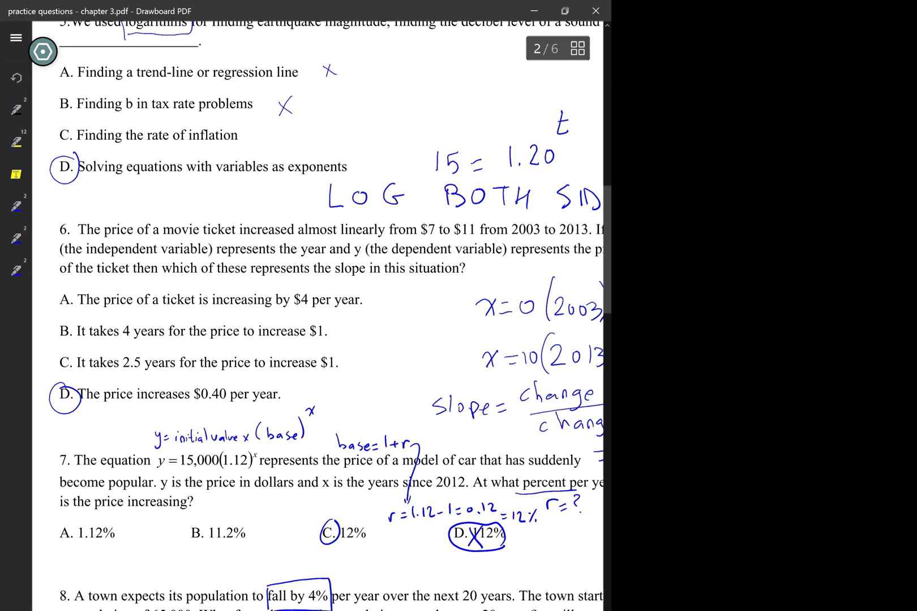
Step: Begin a mark around the starting population 65,000 in question 8
left_click_drag(147, 610, 196, 607)
scroll(317, 317, "right", 3)
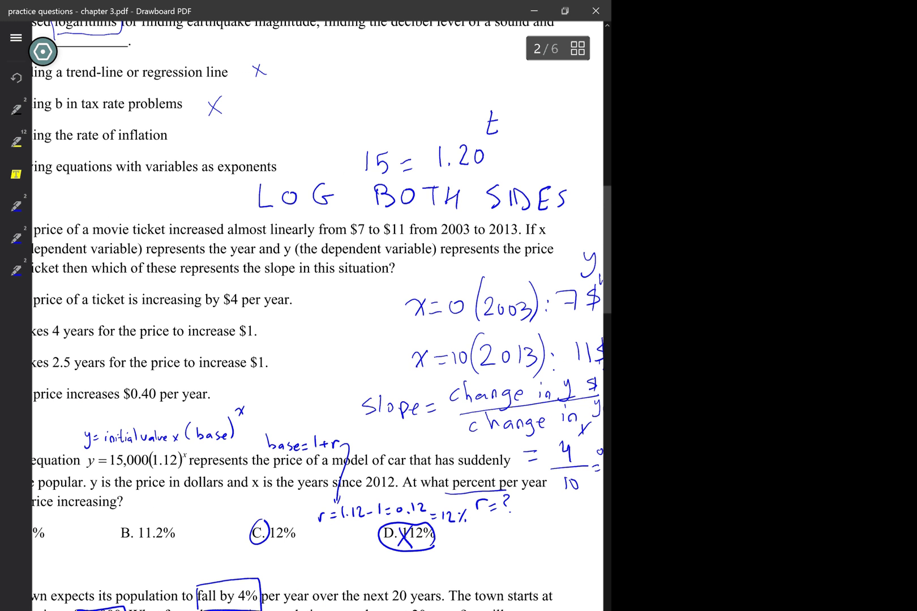
scroll(317, 317, "left", 2)
scroll(317, 317, "left", 2)
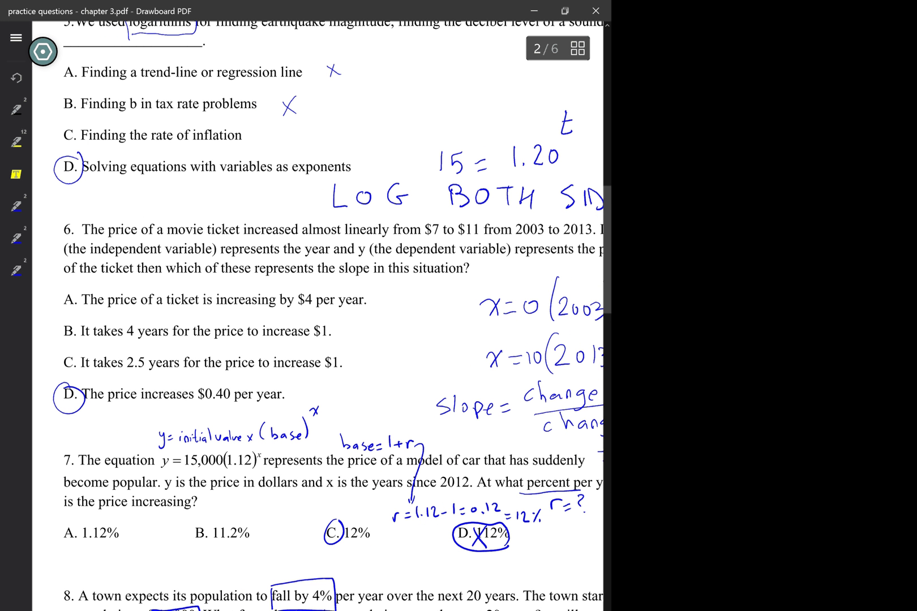
Step: Scroll to show question 8's working: r = 0.04, base 1 − 0.04 = 0.96, answer B circled
scroll(317, 317, "down", 4)
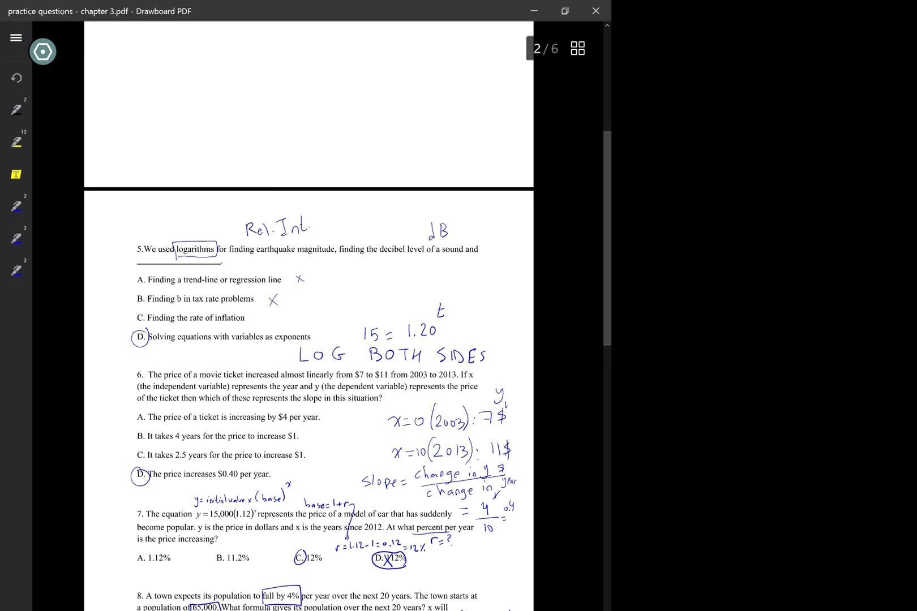
scroll(321, 317, "up", 2)
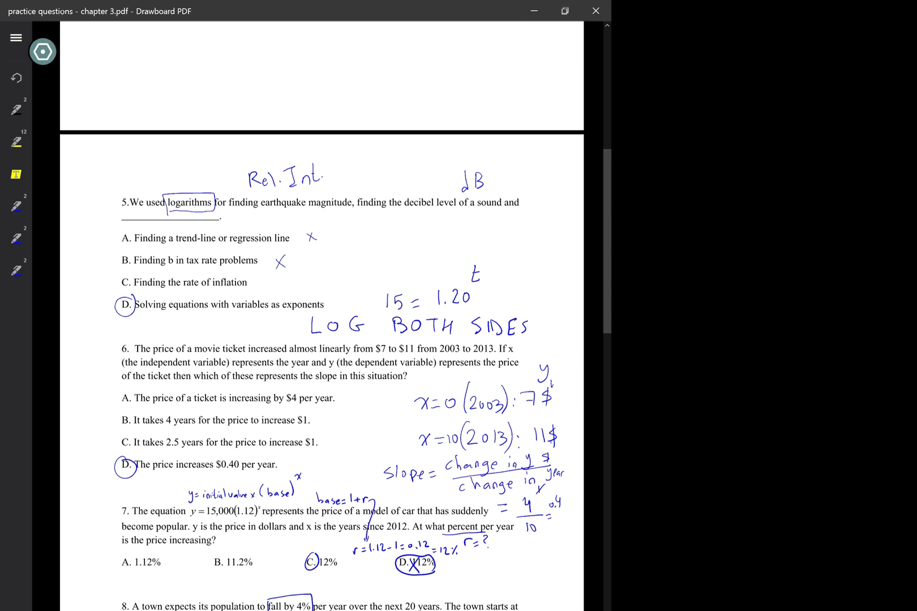
scroll(322, 351, "down", 1)
scroll(322, 351, "down", 1)
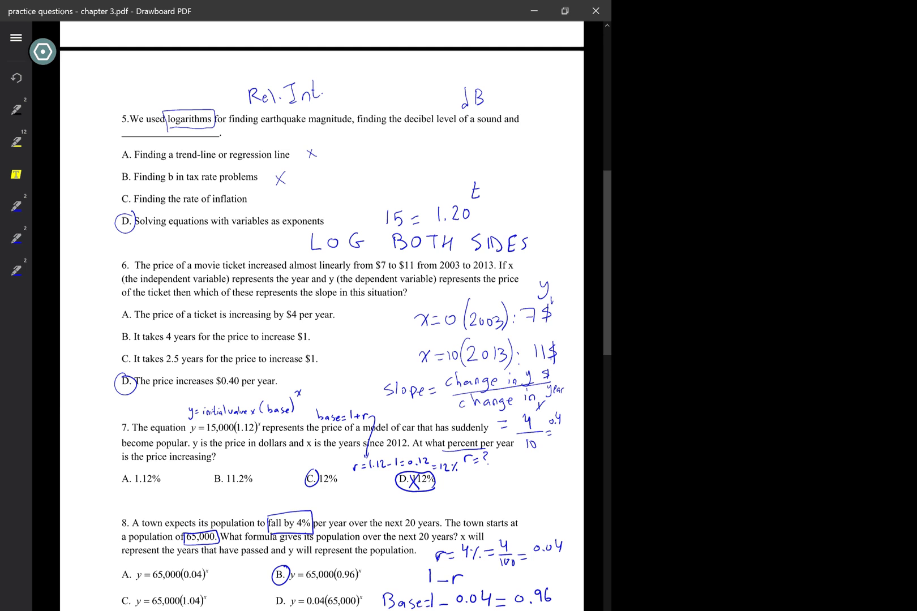
scroll(321, 351, "up", 2)
scroll(322, 351, "down", 1)
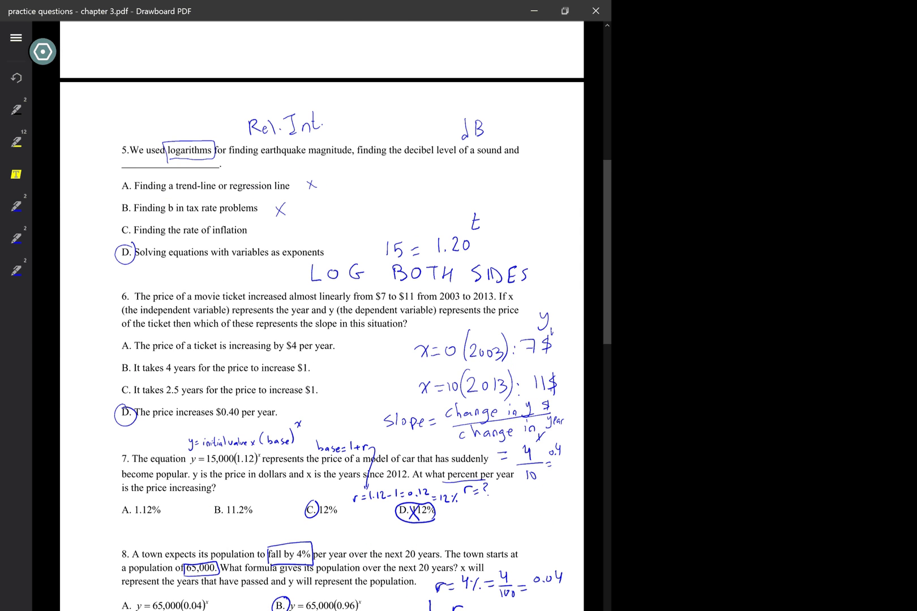
scroll(322, 351, "down", 4)
scroll(321, 317, "up", 2)
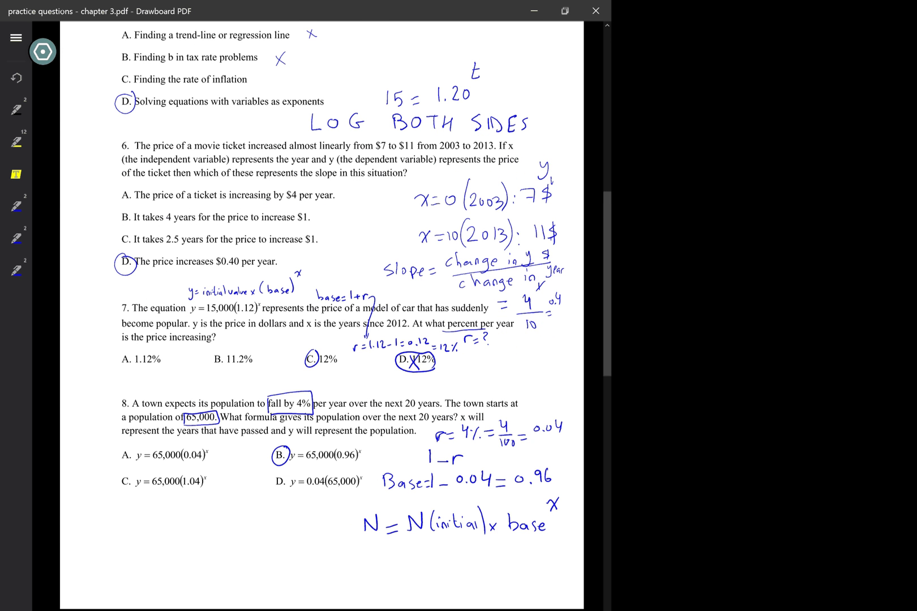